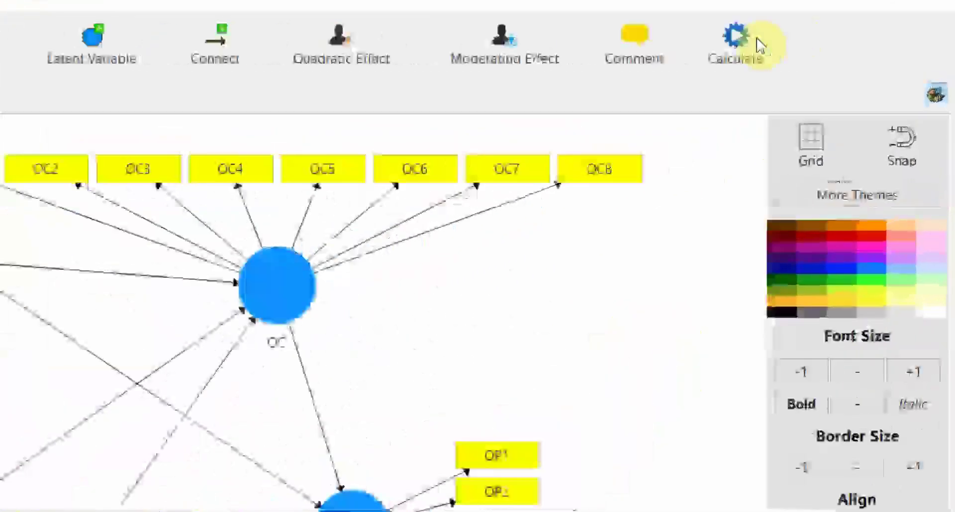
Step: Run PLS Predict with 10 folds, 10 repetitions, path weighting and 300 maximum iterations
left_click(837, 42)
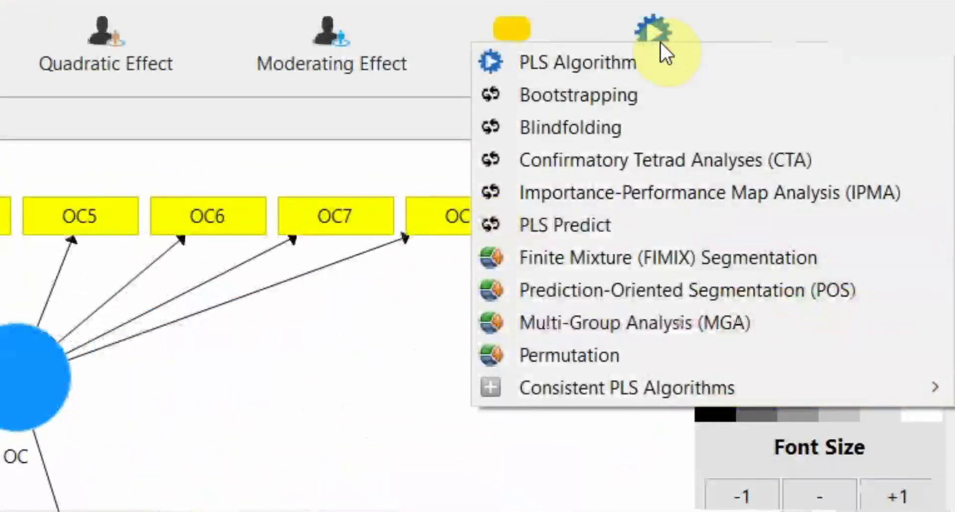
left_click(586, 223)
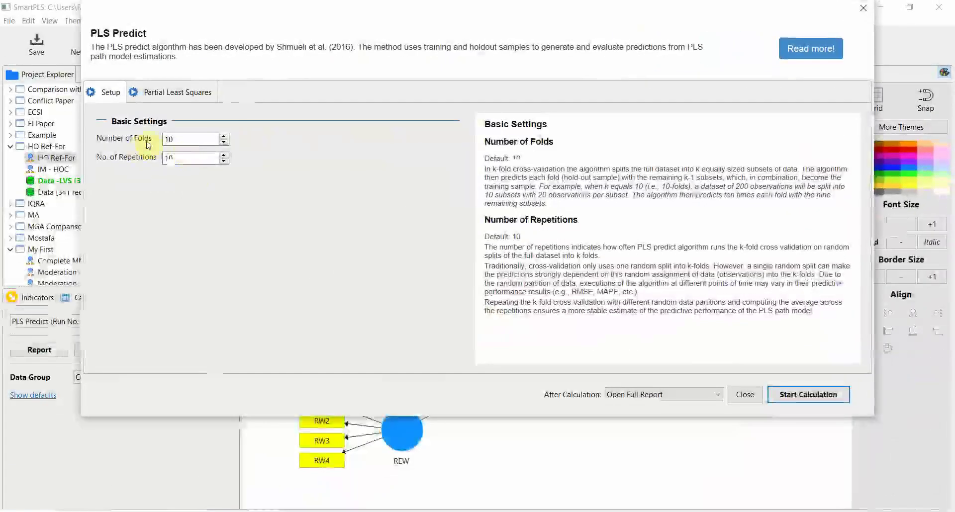
left_click(192, 139)
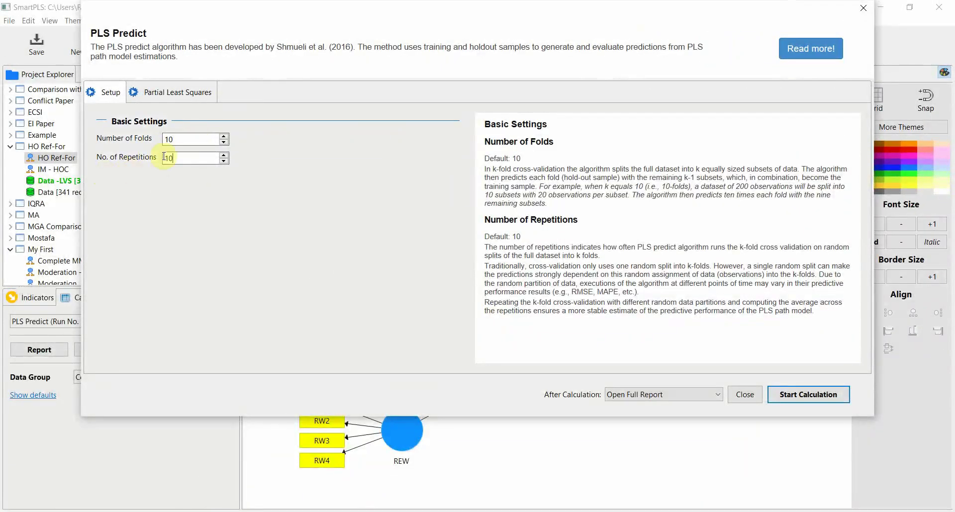
left_click(180, 97)
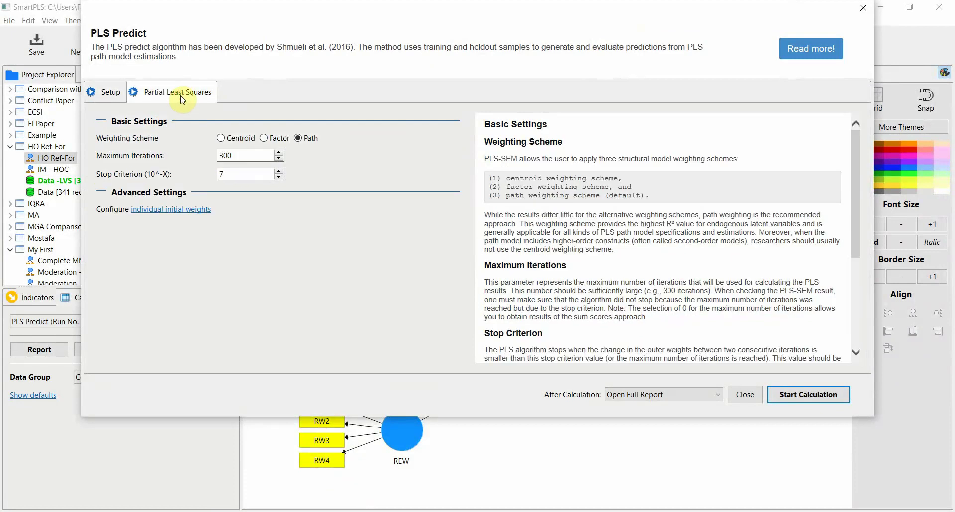
left_click(791, 398)
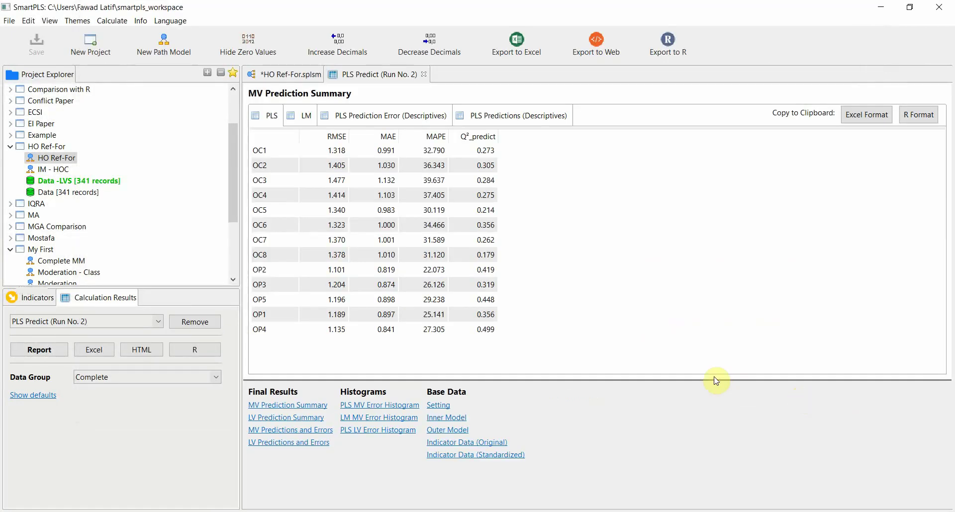
Step: Compare the PLS and LM indicator error metrics, highlighting the OC5 row
left_click(267, 114)
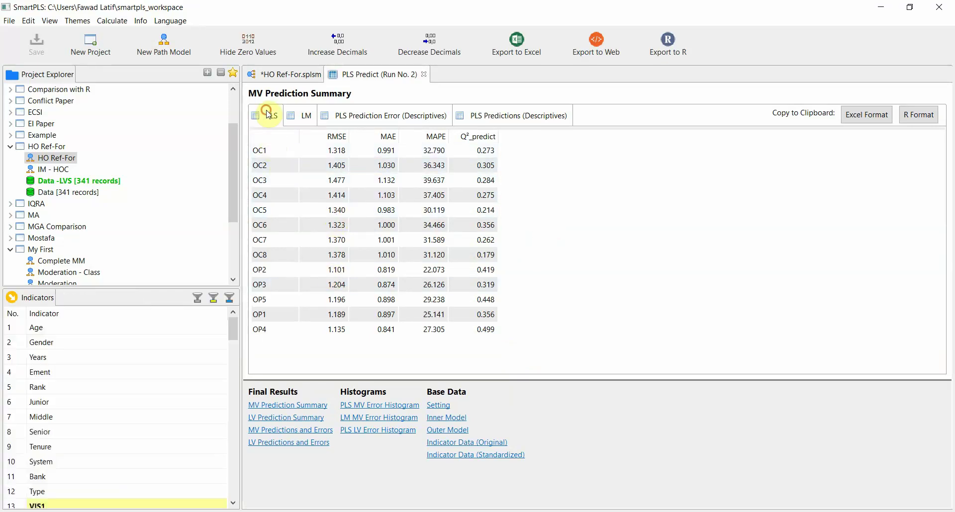
left_click(302, 118)
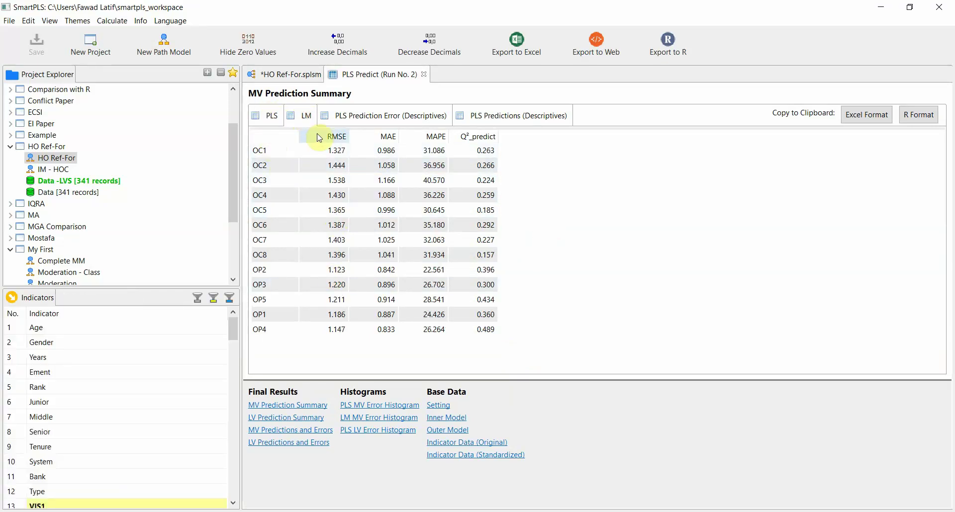
left_click(266, 121)
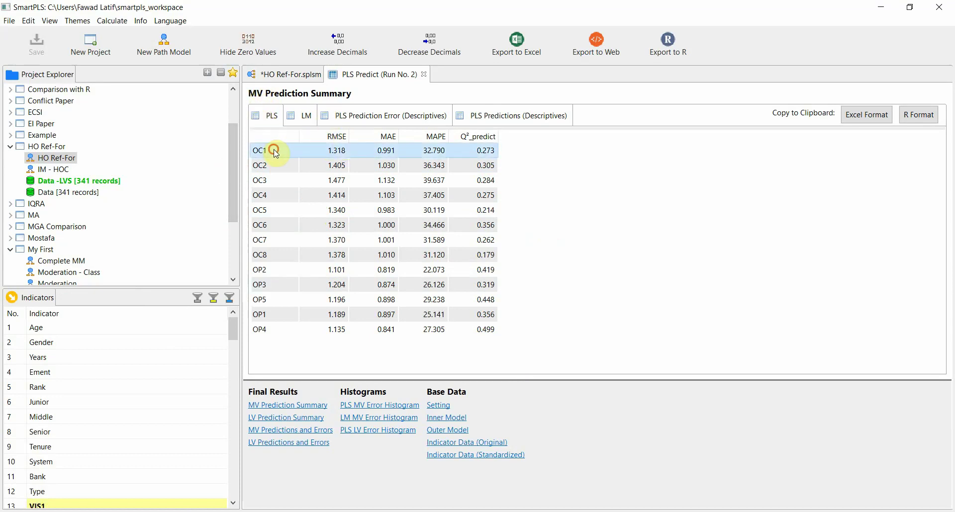
left_click(275, 181)
left_click(276, 208)
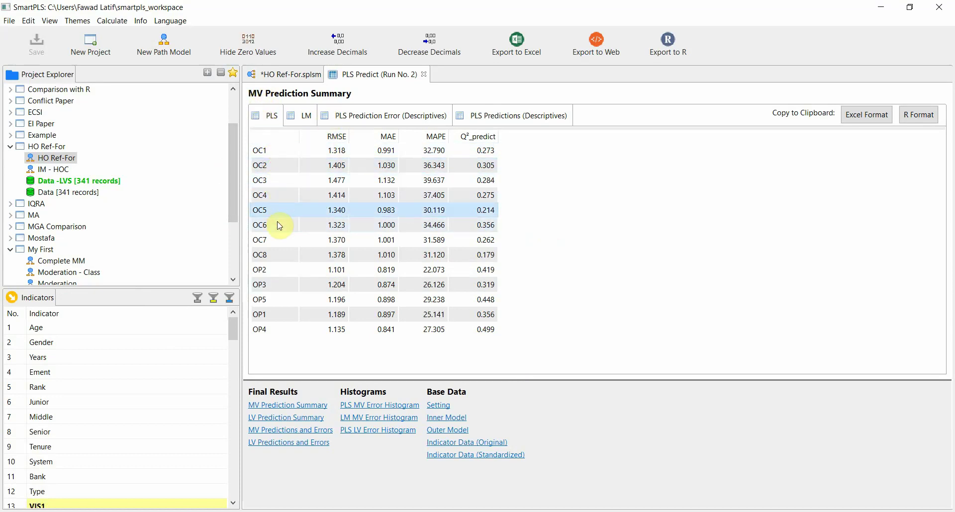
Step: Check the LV Prediction Summary (Q²_predict 0.437 for OC, 0.554 for OP), then review OC1 and OP1 rows
left_click(287, 417)
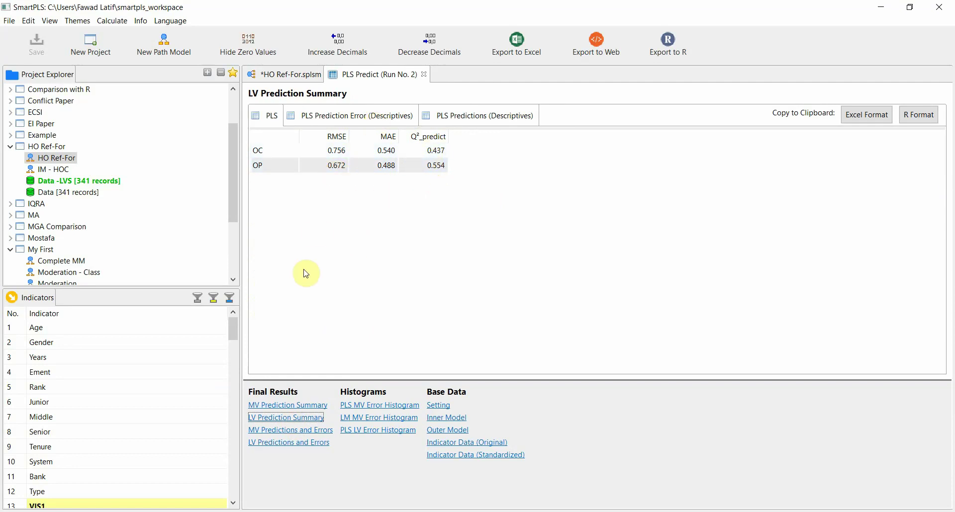
left_click(315, 405)
left_click(337, 150)
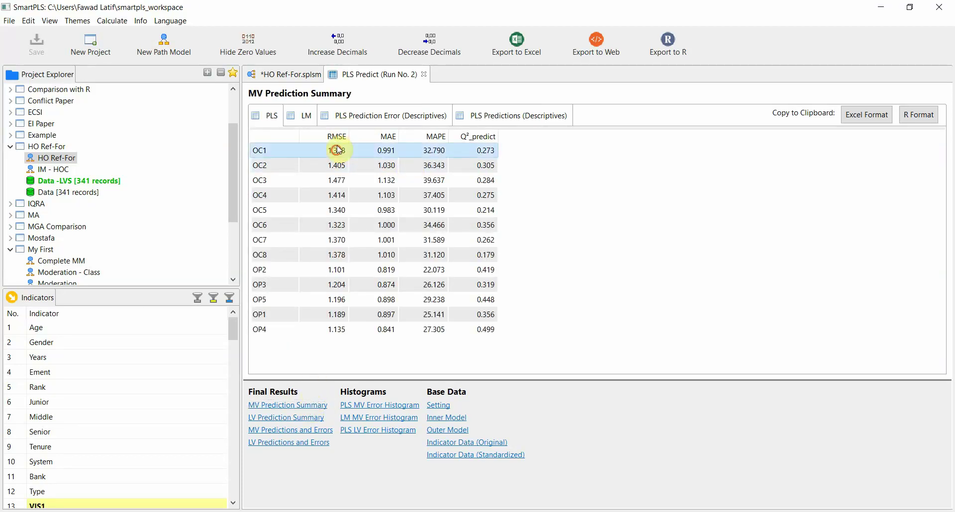
left_click(338, 194)
left_click(337, 315)
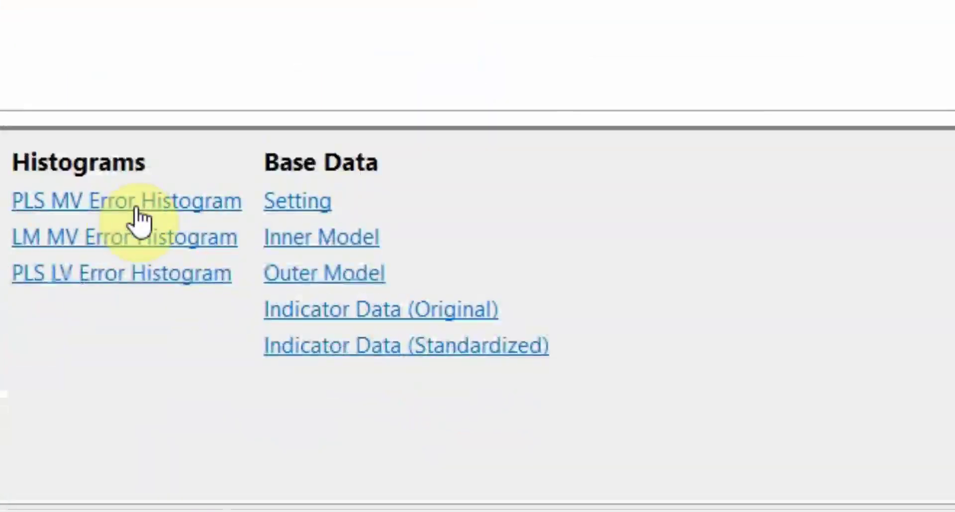
Step: Open the PLS MV Error Histogram and step through indicators OC2 to OP4
left_click(170, 204)
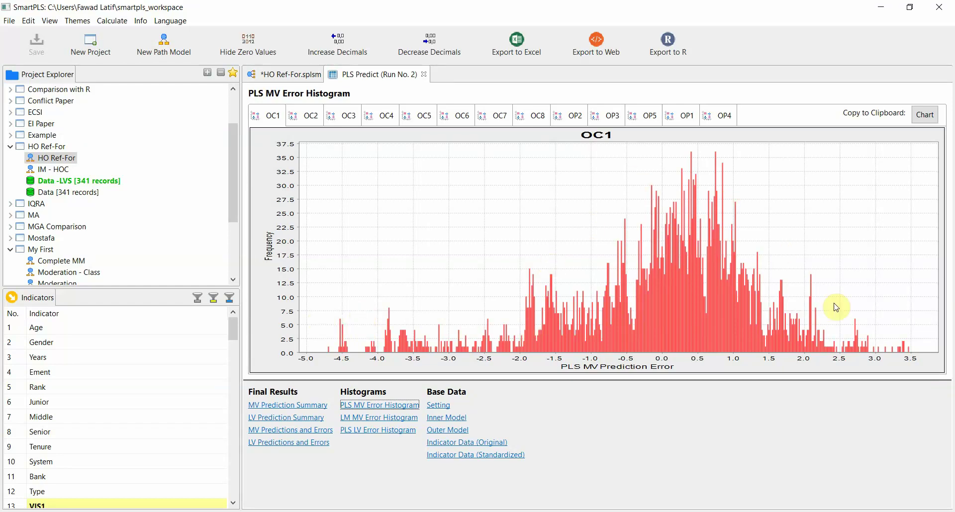
left_click(295, 120)
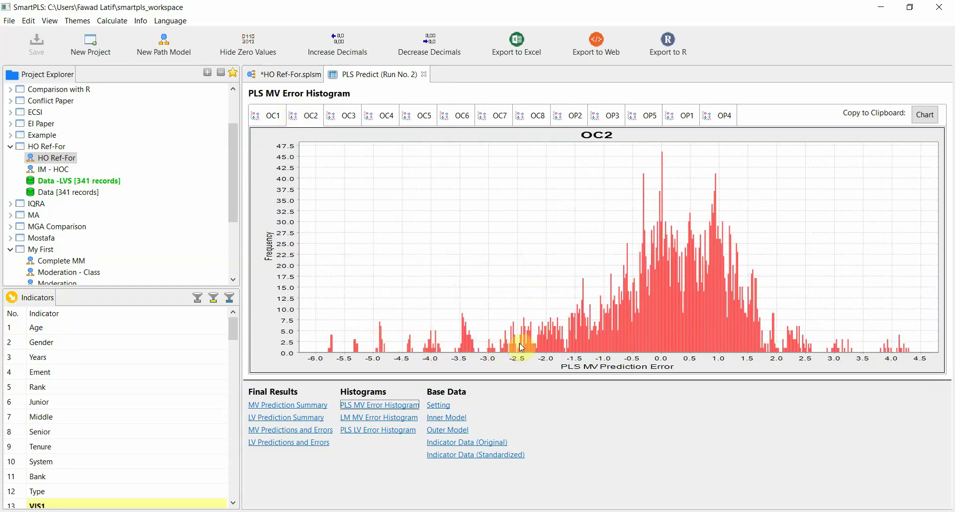
left_click(330, 119)
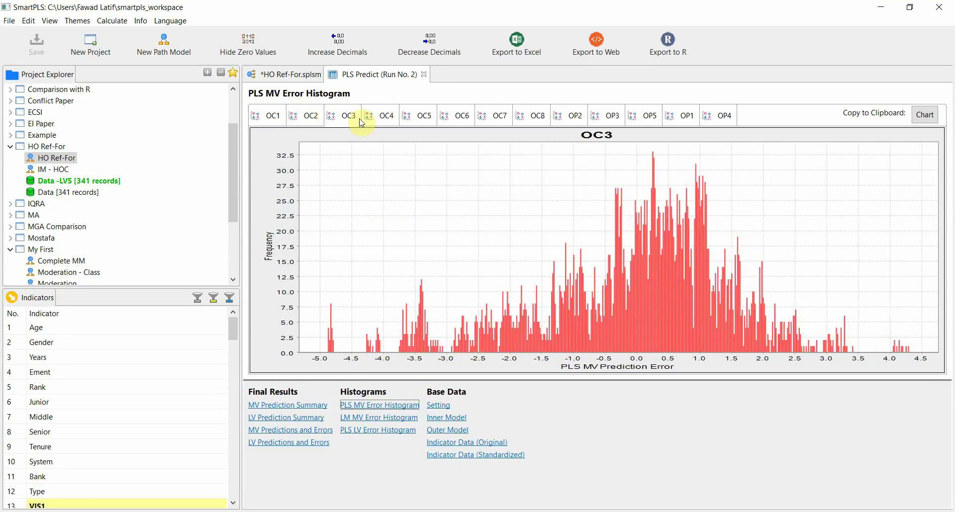
left_click(397, 119)
left_click(409, 119)
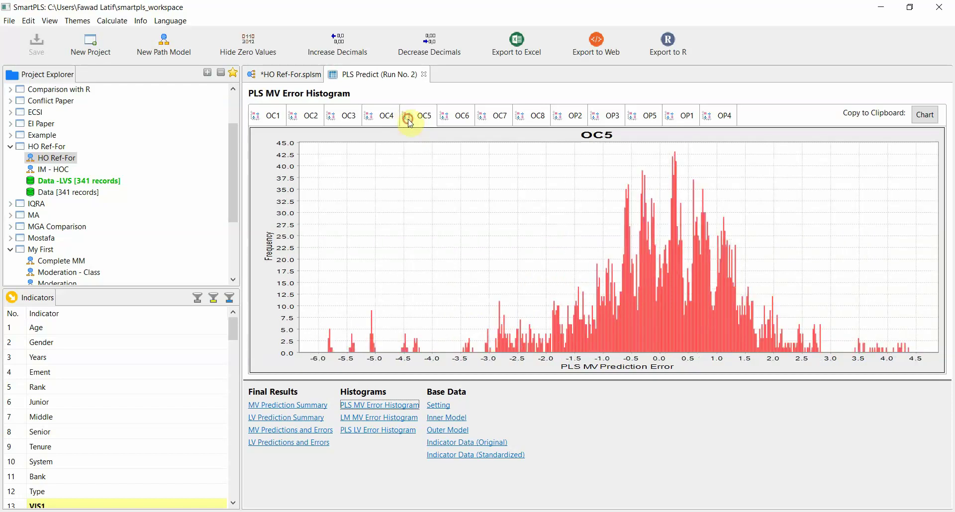
left_click(473, 123)
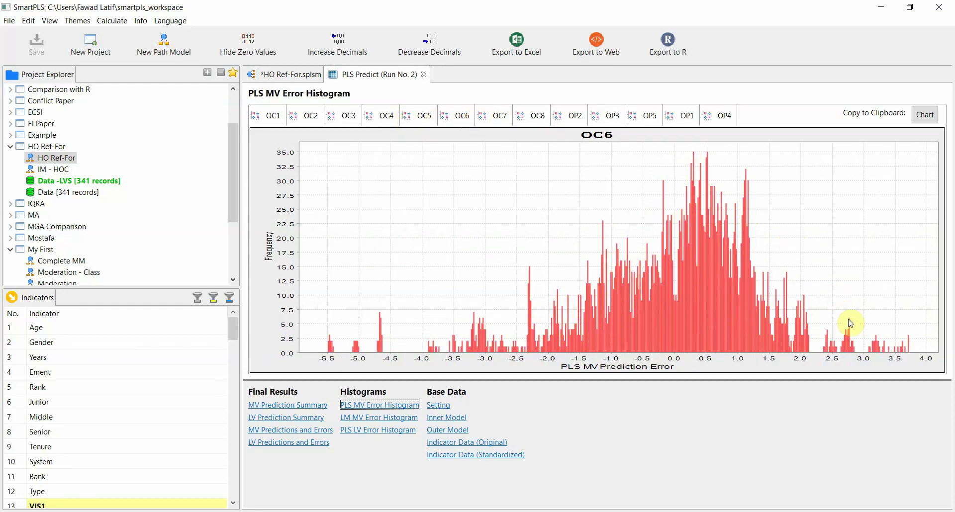
left_click(463, 119)
left_click(502, 117)
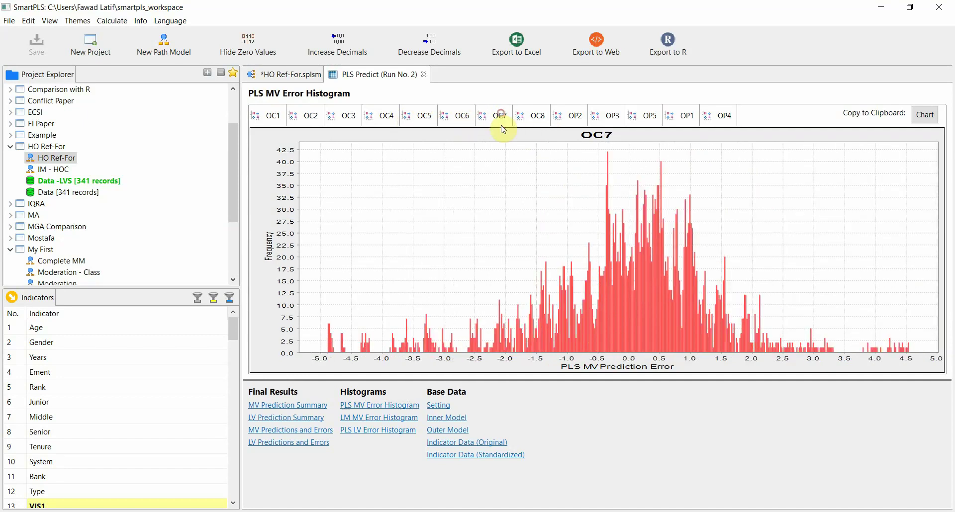
left_click(527, 122)
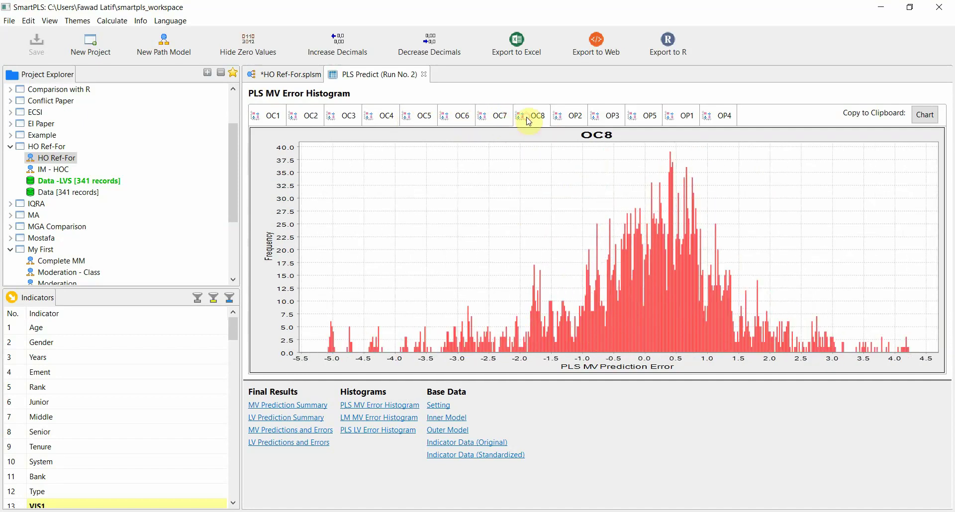
left_click(576, 116)
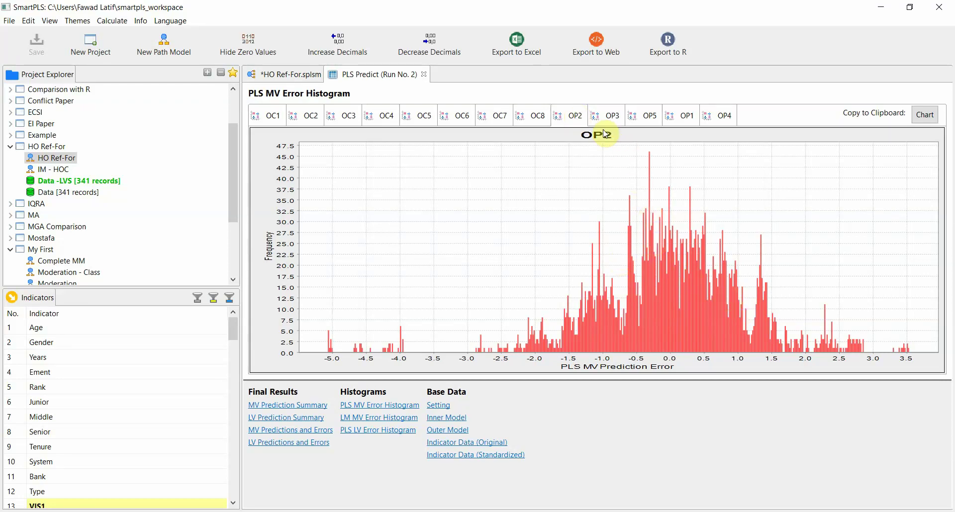
left_click(612, 117)
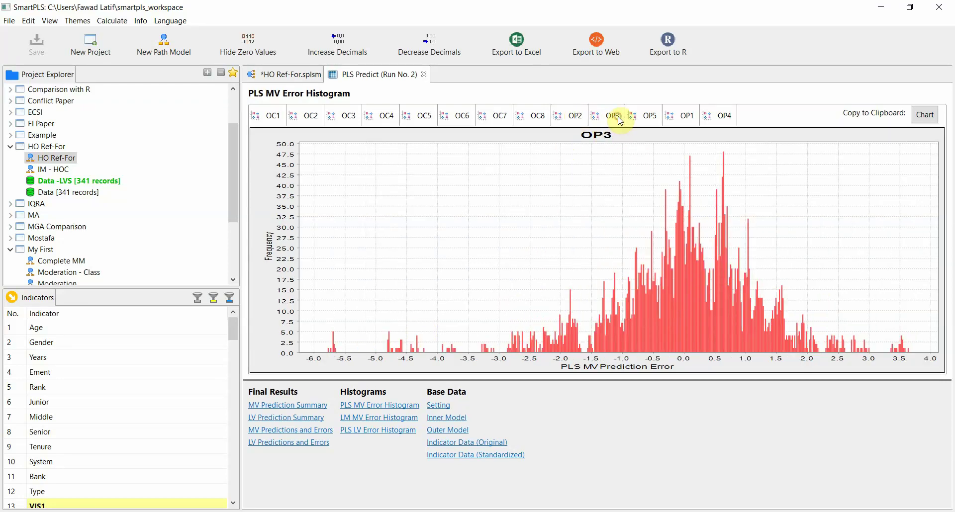
left_click(670, 118)
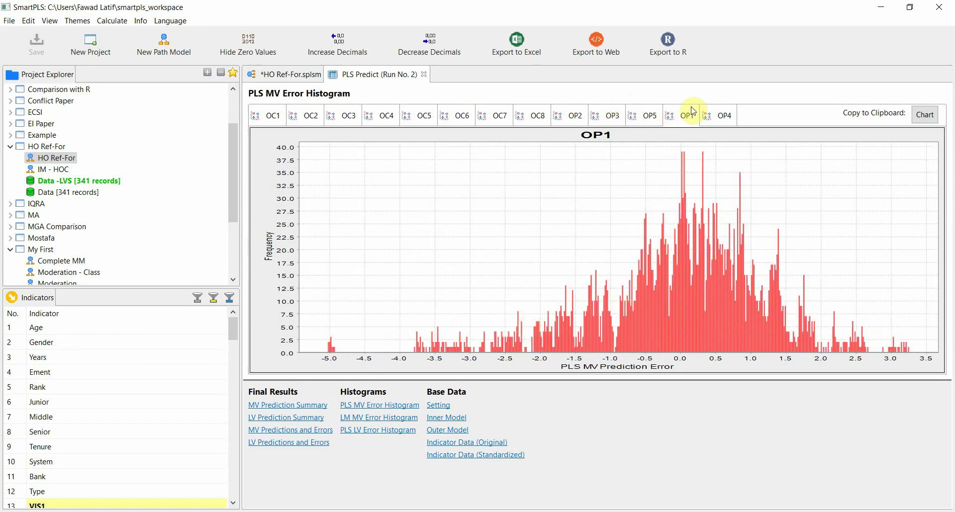
left_click(716, 114)
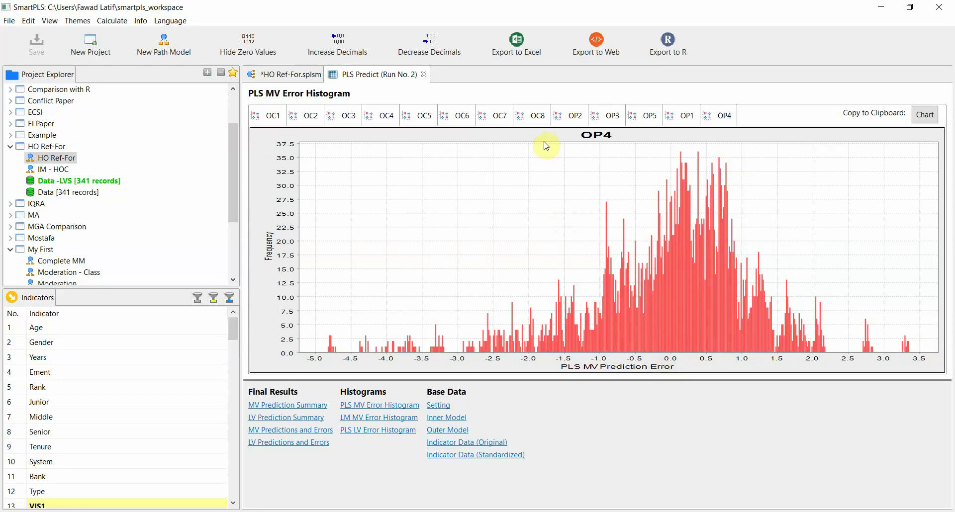
Step: Step back through the histograms from OC1 to OC6
left_click(259, 117)
left_click(317, 116)
left_click(338, 117)
left_click(382, 114)
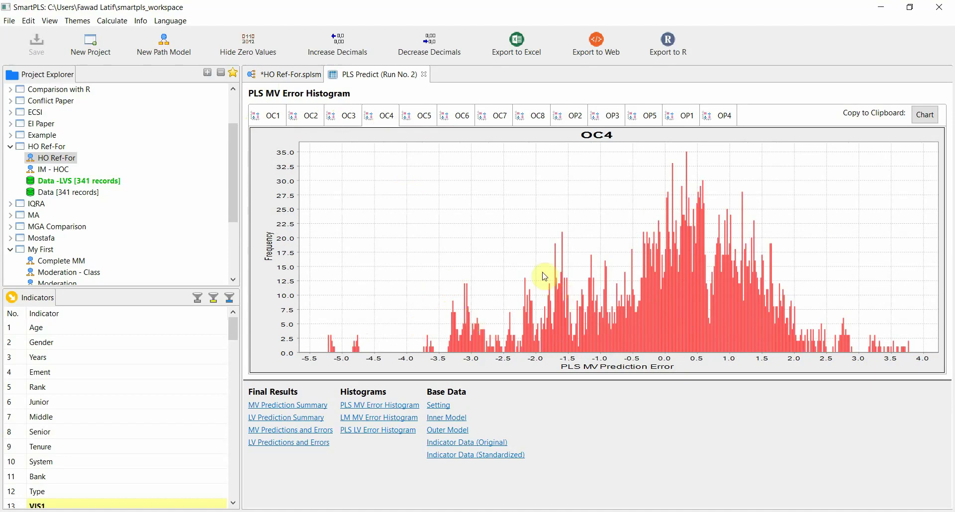
left_click(413, 117)
left_click(448, 116)
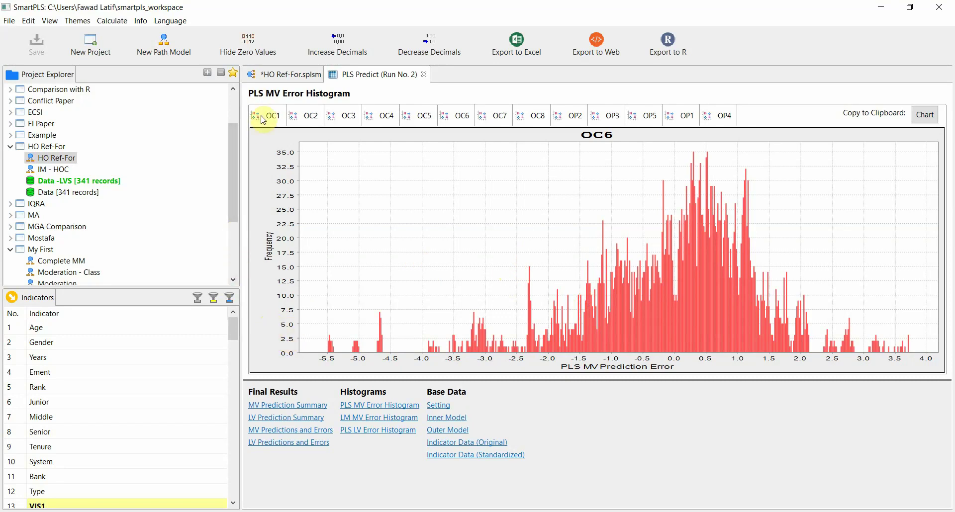
Step: Show the MV Prediction Summary's LM benchmark values, e.g. OC1 RMSE 1.327
left_click(274, 76)
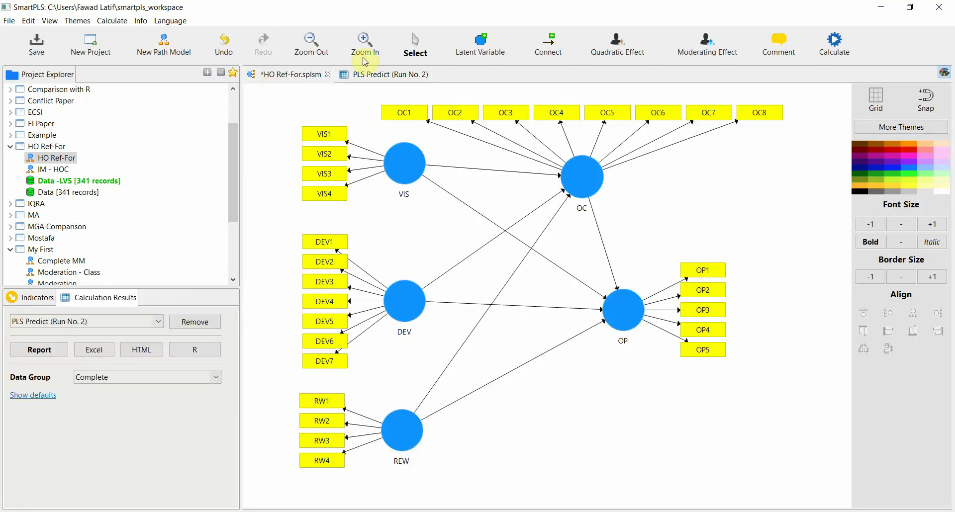
left_click(378, 75)
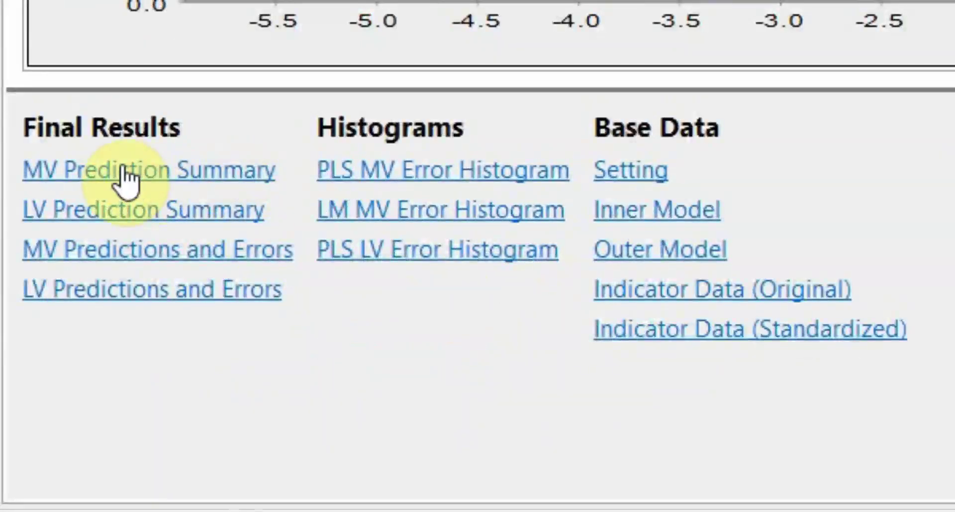
left_click(229, 178)
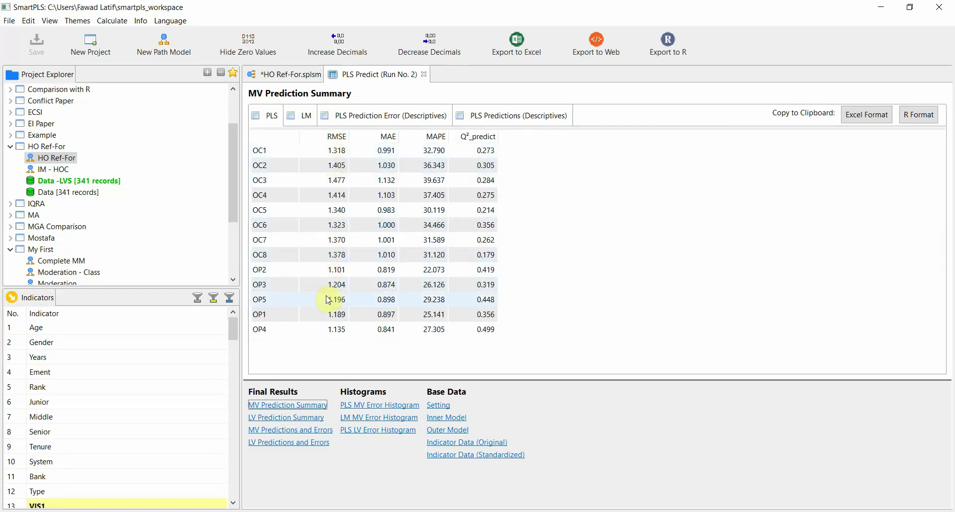
left_click(298, 115)
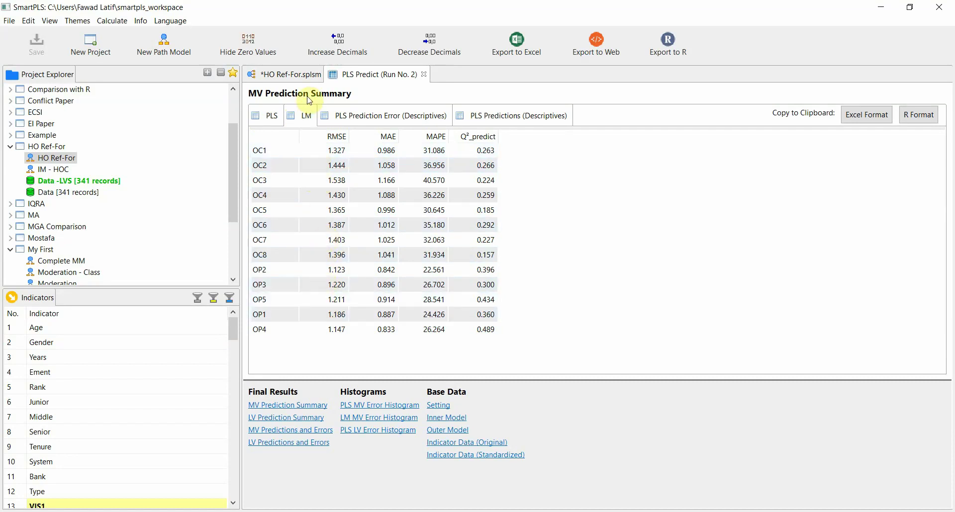
left_click(293, 74)
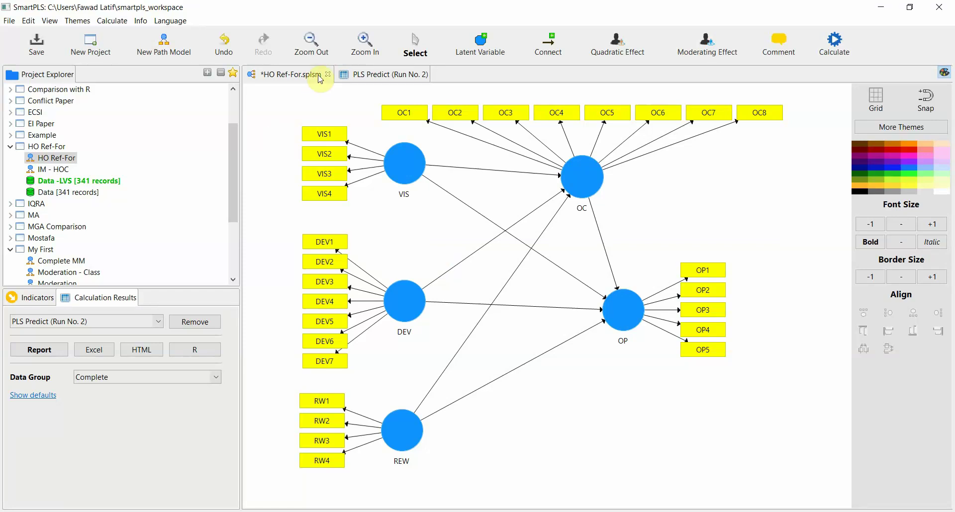
left_click(388, 72)
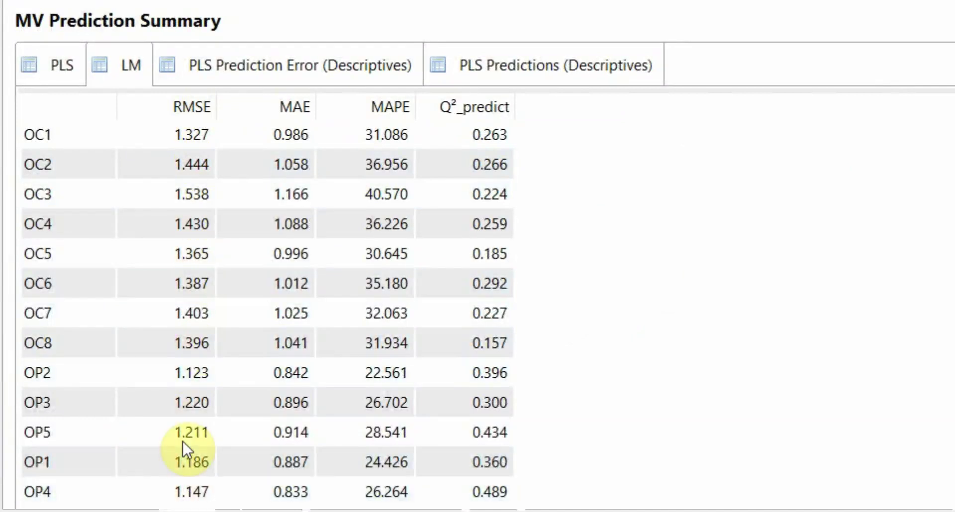
Step: Compare the PLS and LM prediction tables, settling on the PLS table
left_click(55, 62)
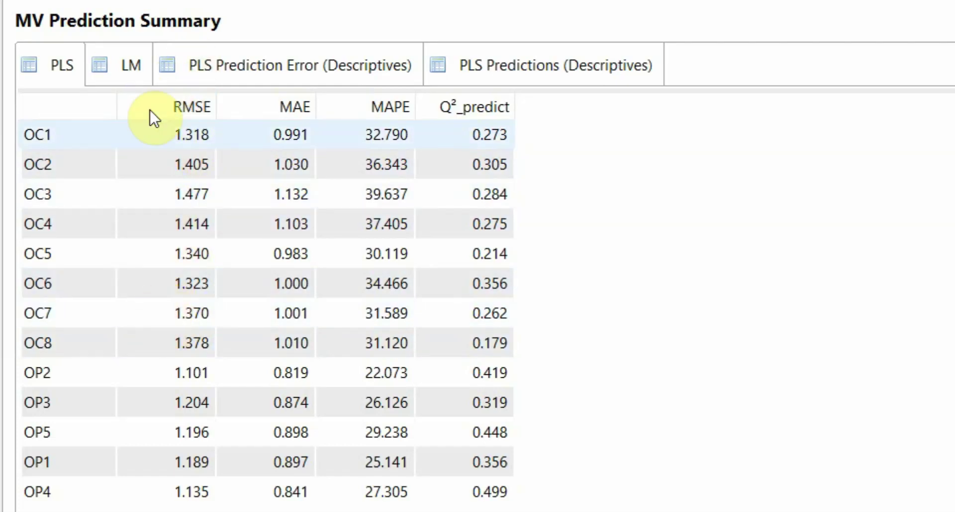
left_click(135, 75)
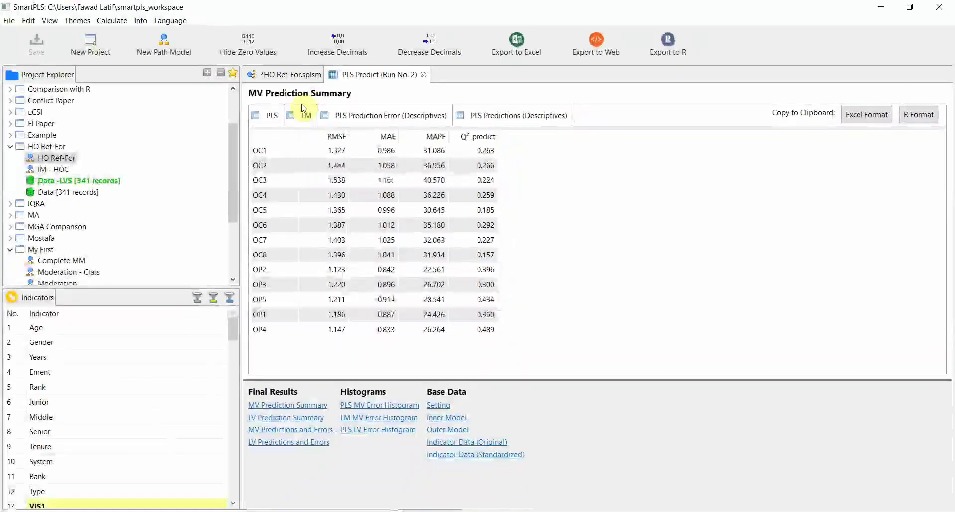
left_click(302, 79)
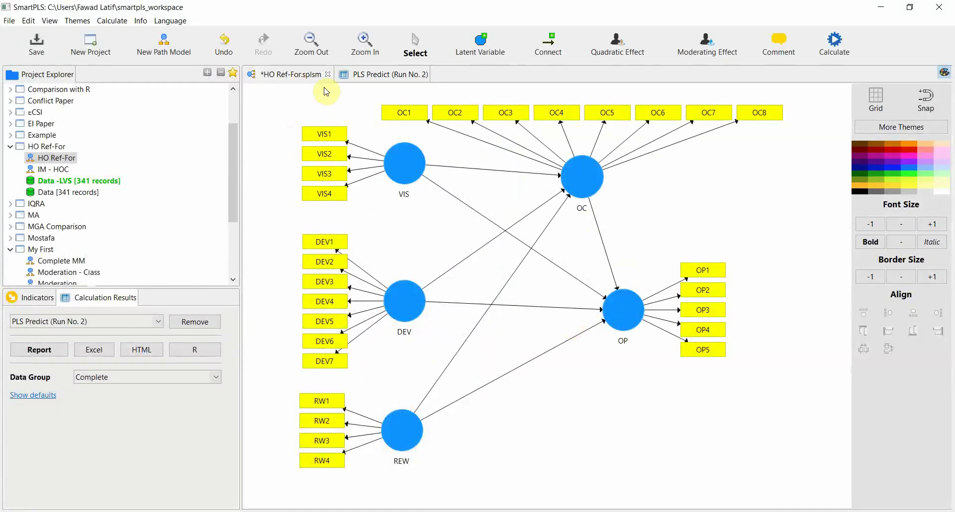
left_click(357, 79)
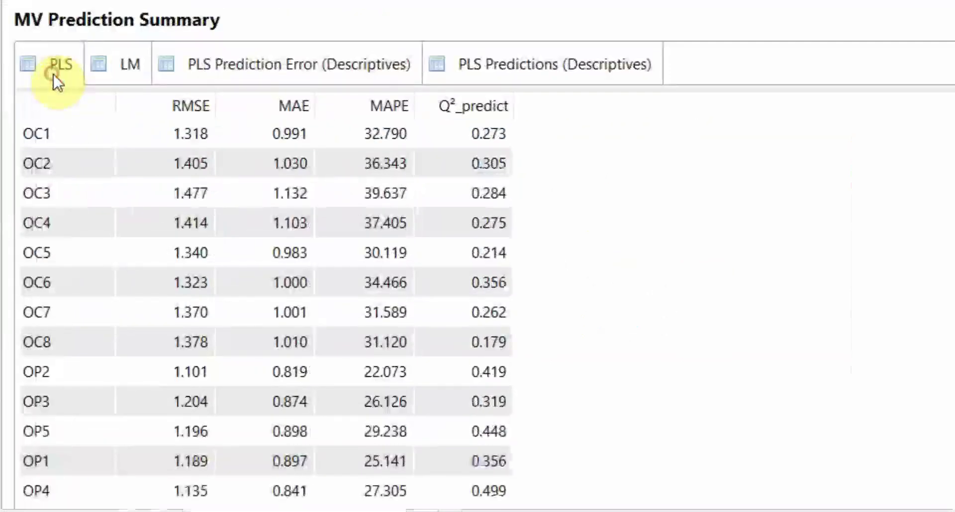
left_click(118, 69)
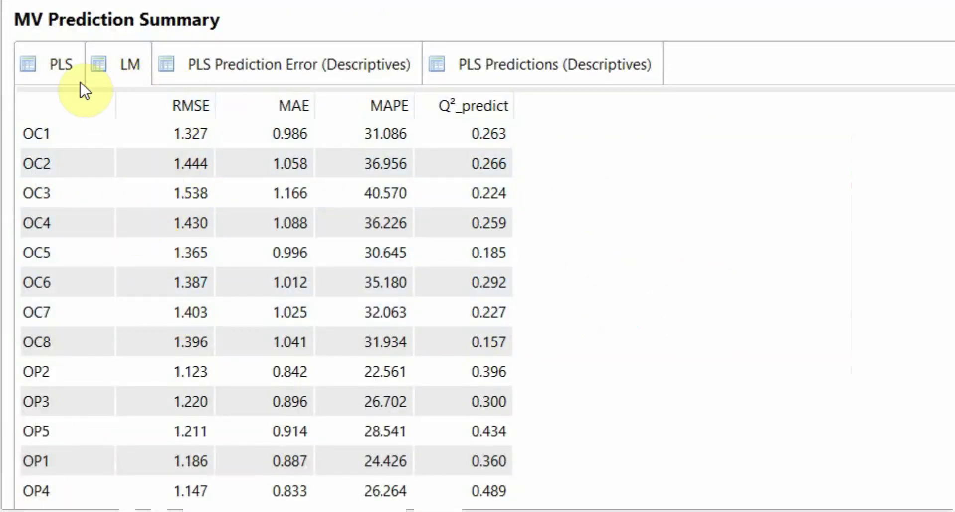
left_click(57, 62)
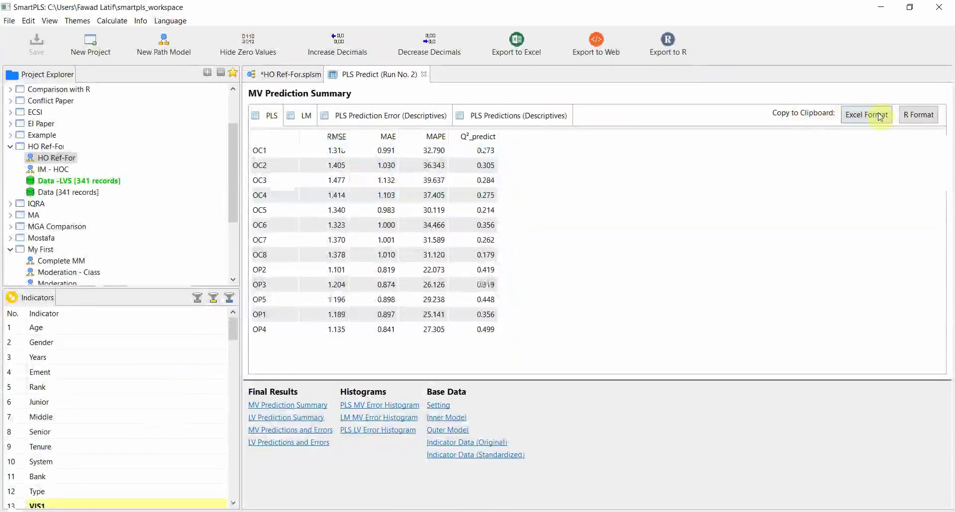
Step: Copy the PLS table in Excel format and paste it into a new blank Excel workbook
left_click(880, 116)
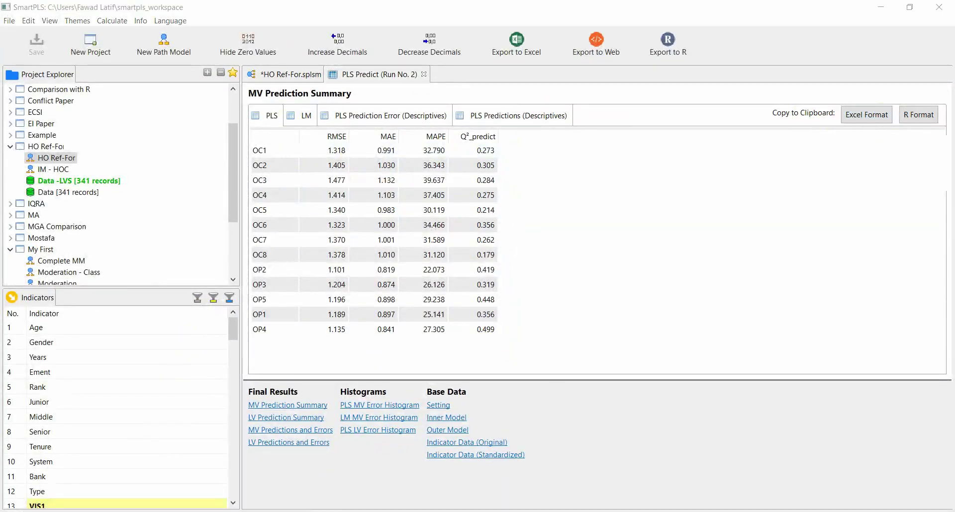
key("super")
left_click(283, 288)
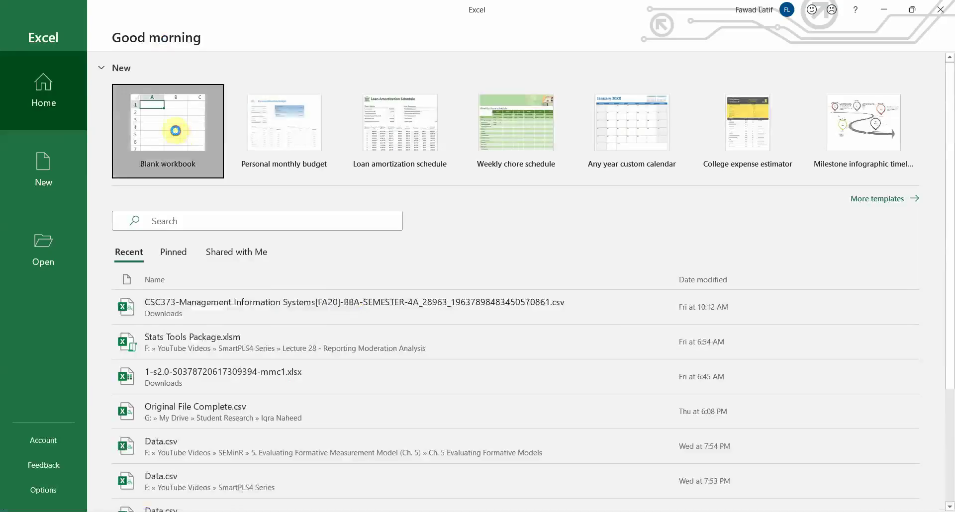
left_click(175, 130)
type("RMSE\tMAE\tMAPE\tQ²_predict OC1\t1.318\t0.991\t32.79\t0.273 OC2\t1.405\t1.03\t36.343\t0.305 OC3\t1.477\t1.132\t39.637\t0.284 OC4\t1.414\t1.103\t37.405\t0.275 OC5\t1.34\t0.983\t30.119\t0.214 OC6\t1.323\t1\t34.466\t0.356 OC7\t1.37\t1.001\t31.589\t0.262 OC8\t1.378\t1.01\t31.12\t0.179 OP2\t1.101\t0.819\t22.073\t0.419 OP3\t1.204\t0.874\t26.126\t0.319 OP5\t1.196\t0.898\t29.238\t0.448 OP1\t1.189\t0.897\t25.141\t0.356 OP4\t1.135\t0.841\t27.305\t0.499")
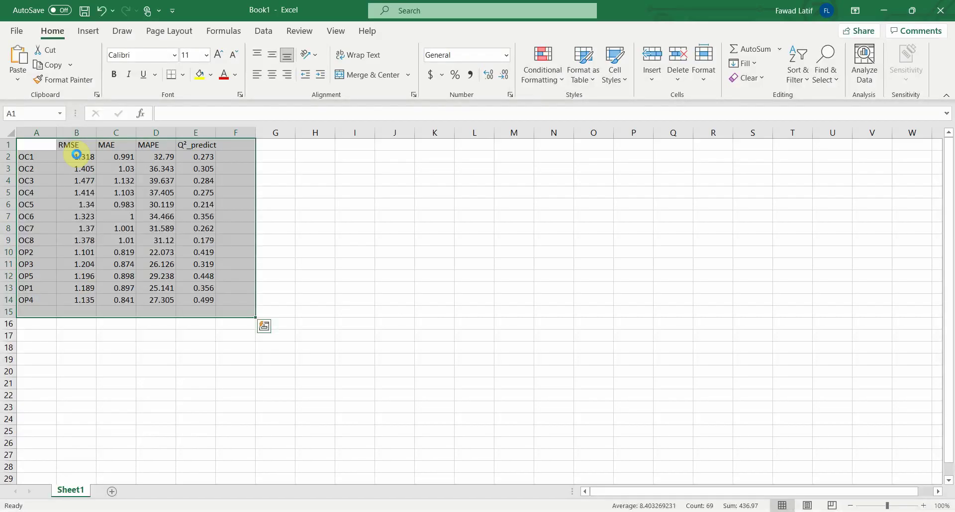
Step: Delete the MAE and MAPE columns and label cell A1 'PLS'
left_click(43, 145)
key("Right")
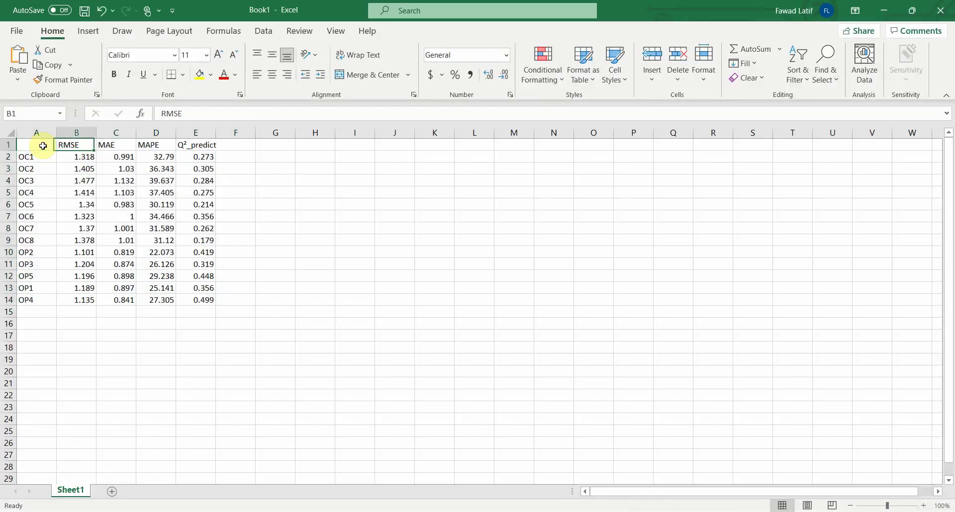
mouse_move(132, 133)
left_mouse_down()
mouse_move(122, 131)
mouse_move(145, 132)
left_mouse_up()
right_click(146, 133)
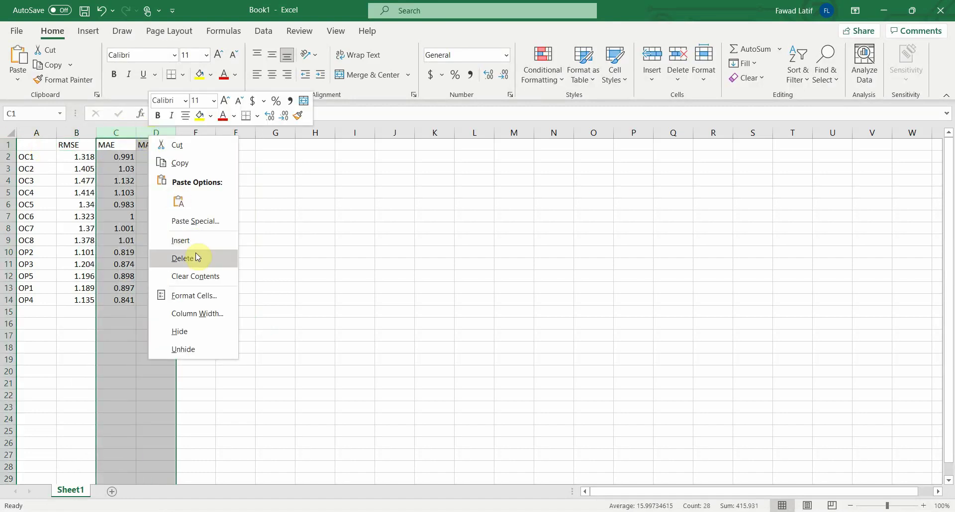
left_click(226, 258)
left_click(43, 146)
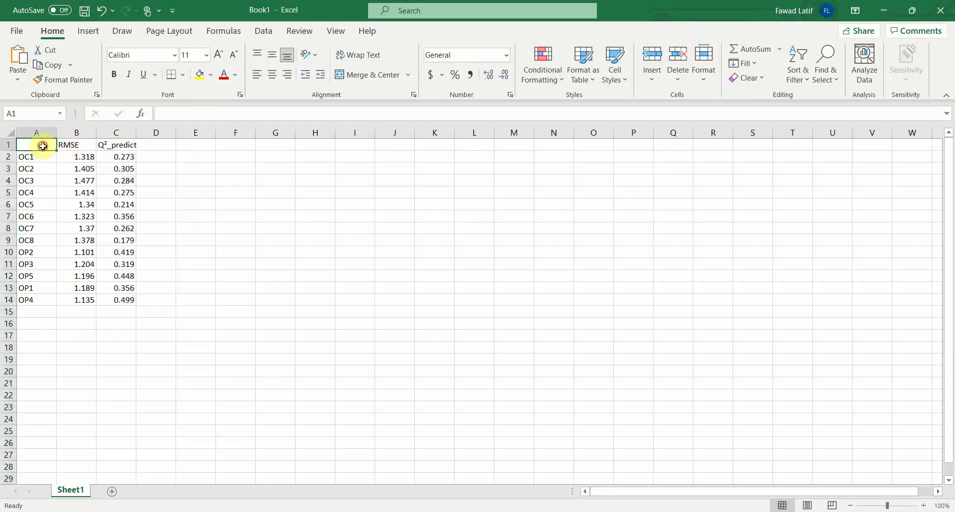
type("PLS")
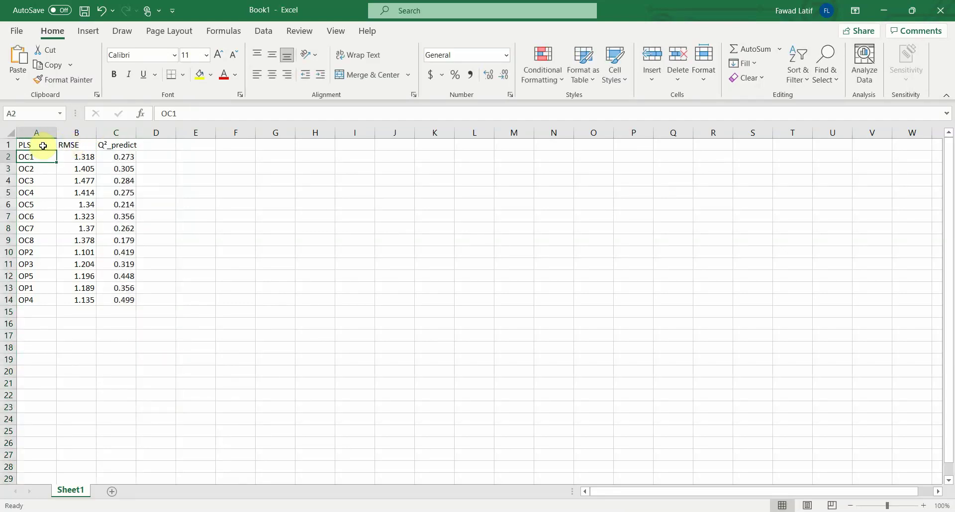
Step: Copy the LM prediction table from SmartPLS in Excel format, targeting cell D1
key("alt+Tab")
left_click(302, 116)
left_click(870, 121)
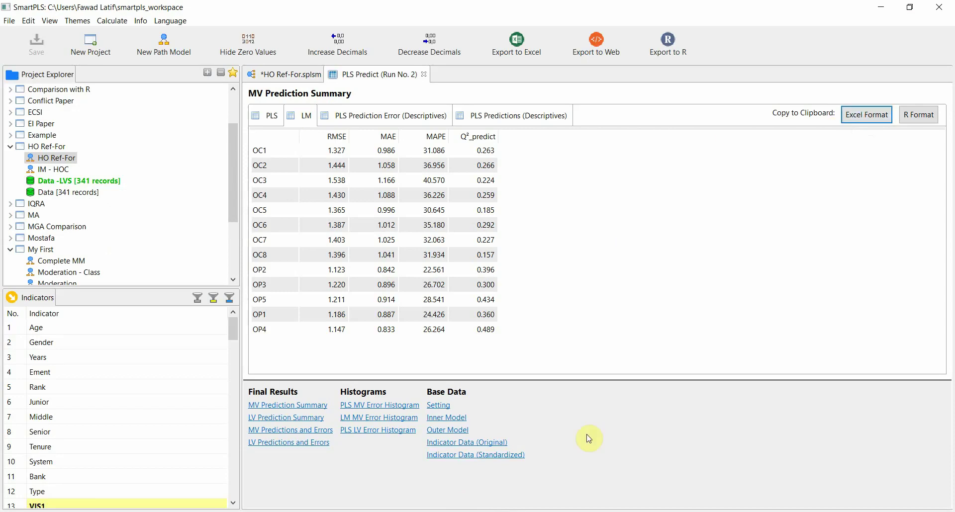
key("alt+Tab")
left_click(169, 149)
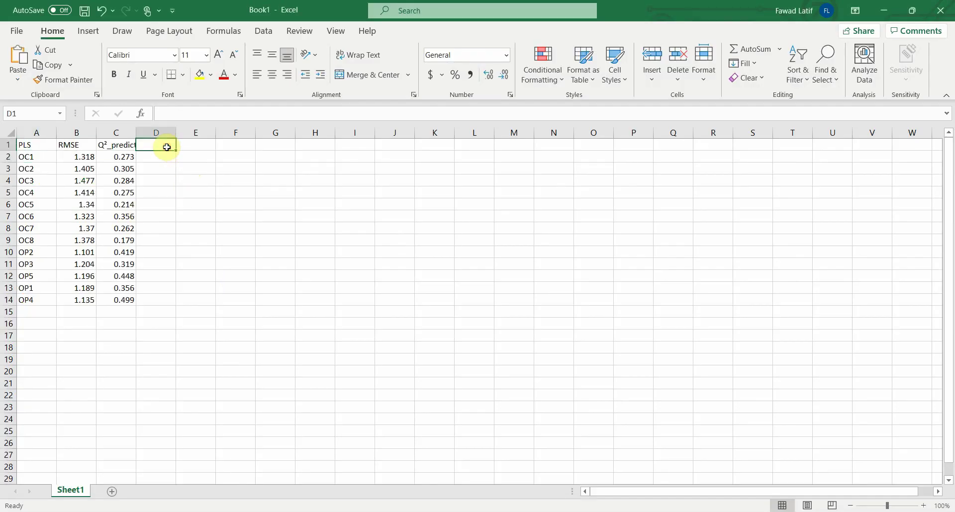
Step: Paste the LM table at D1 and delete its MAE, MAPE and Q²_predict columns
key("ctrl+v")
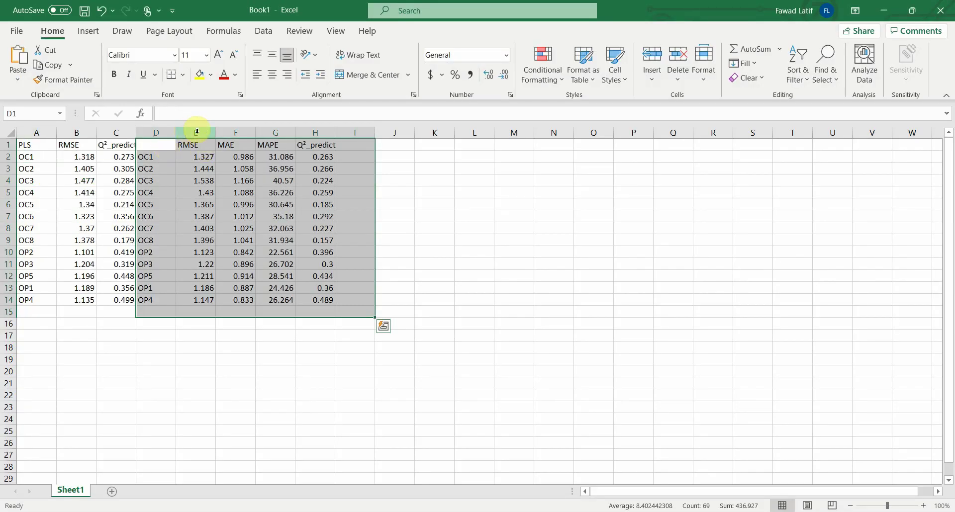
left_click_drag(235, 132, 275, 132)
right_click(275, 133)
left_click(313, 260)
left_click(232, 133)
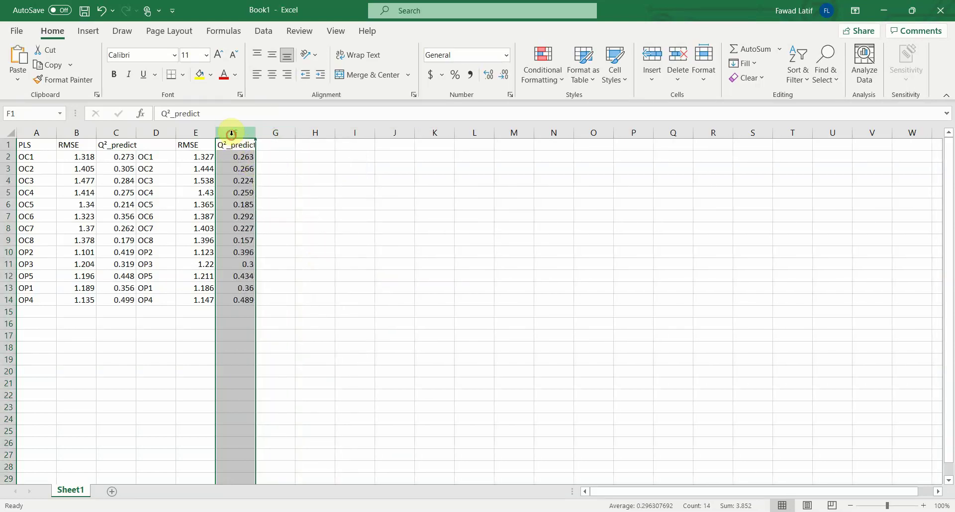
right_click(232, 133)
left_click(258, 254)
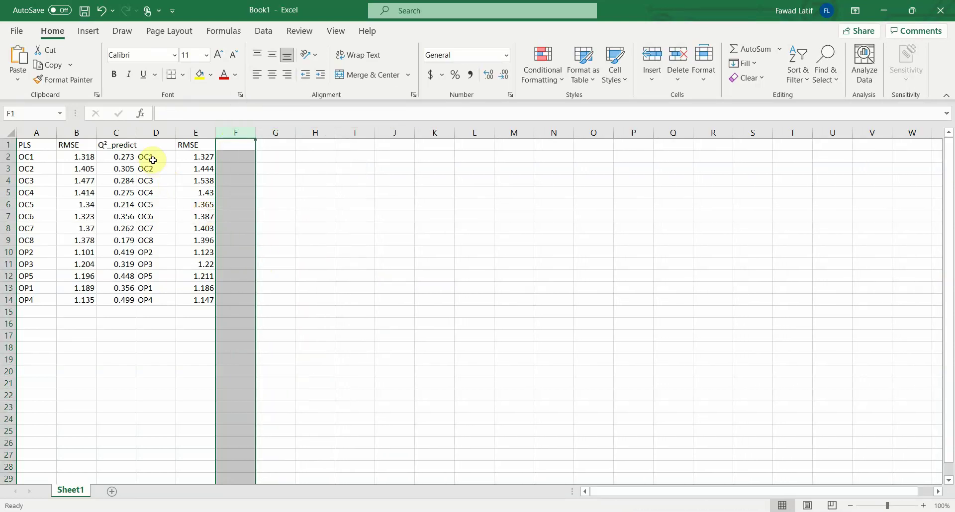
Step: Delete the duplicate indicator column and the PLS Q²_predict column, leaving both RMSE columns adjacent
left_click_drag(130, 155, 124, 295)
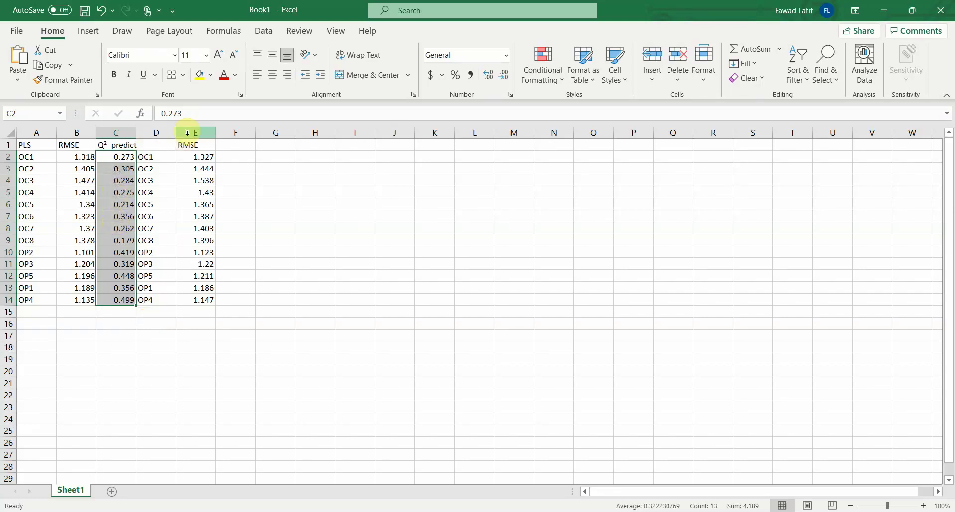
left_click(154, 132)
right_click(155, 133)
left_click(171, 260)
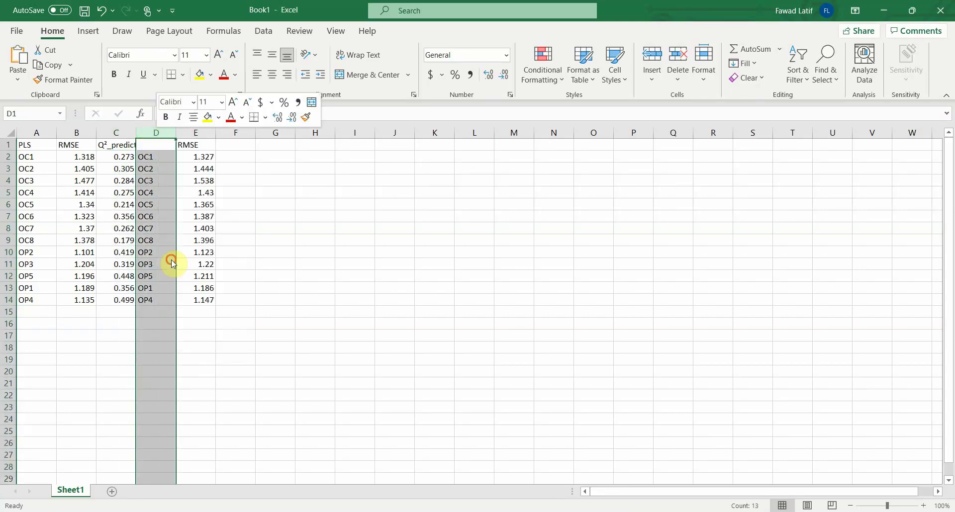
left_click(110, 131)
right_click(111, 132)
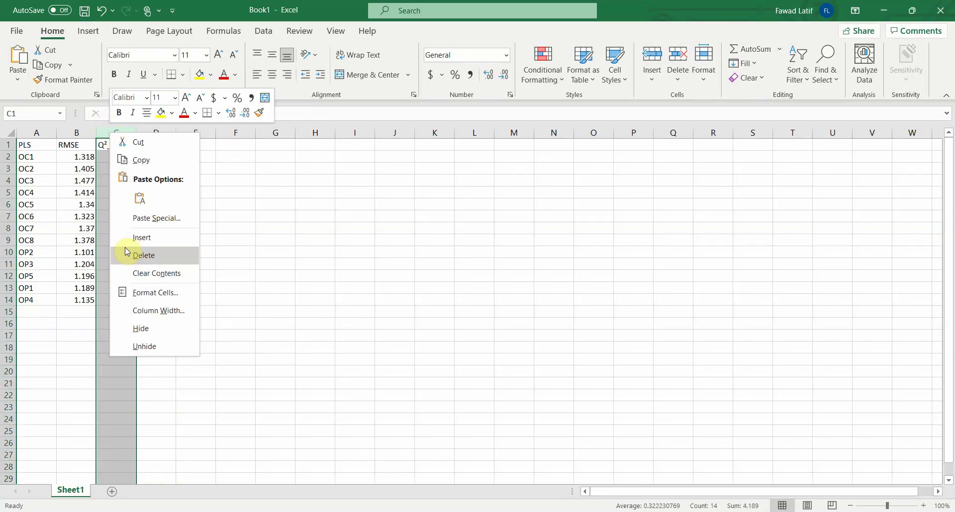
left_click(127, 249)
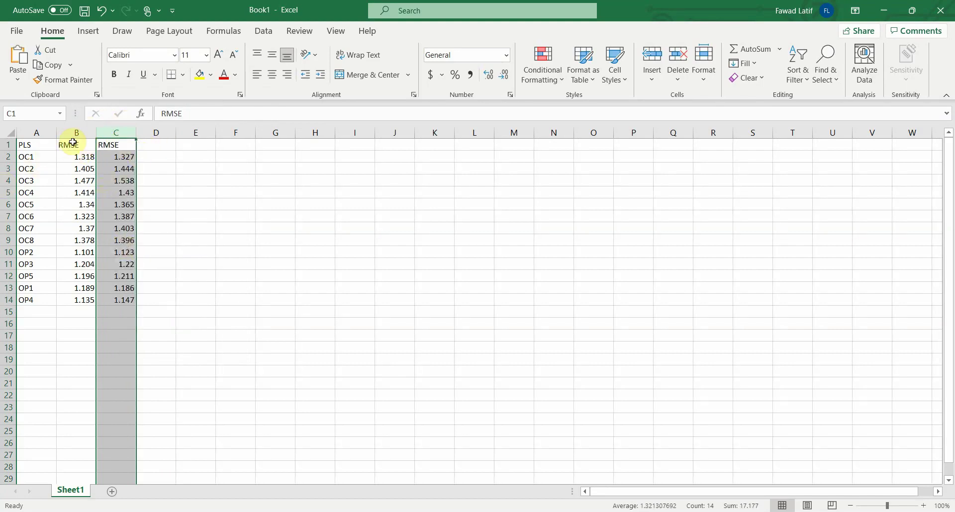
Step: Head column B 'PLS' and column C 'LM'
left_click(68, 146)
type("PLS")
key("Tab")
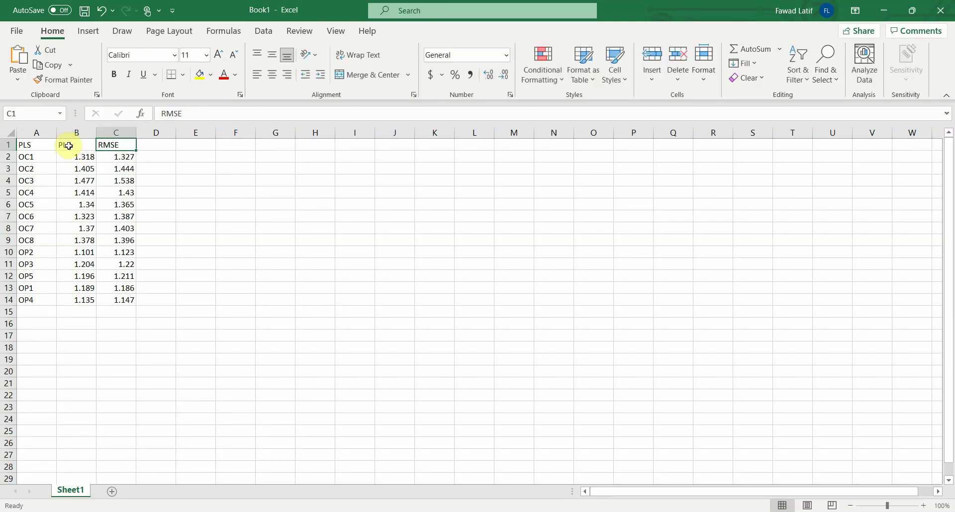
type("LM")
key("Return")
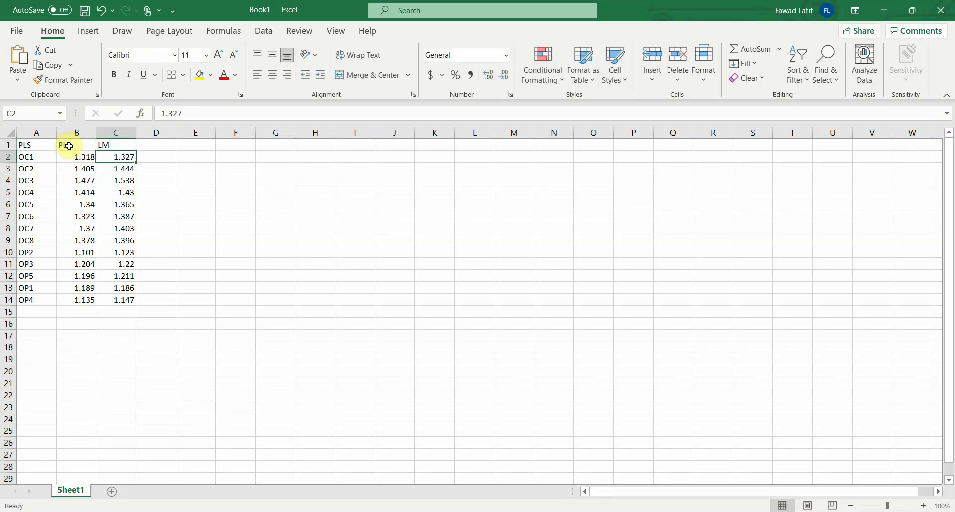
Step: Enter the difference formula =B2-C2 in cell D2
left_click(150, 158)
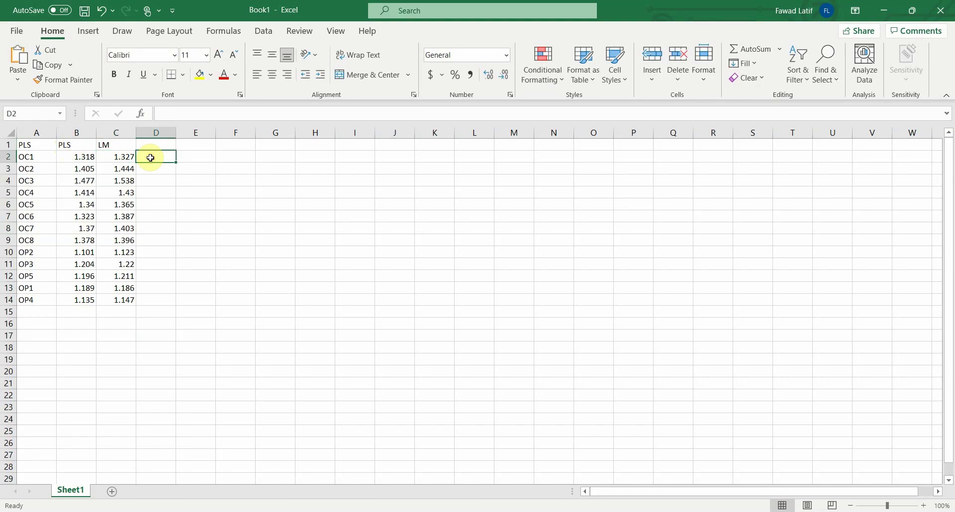
type("=")
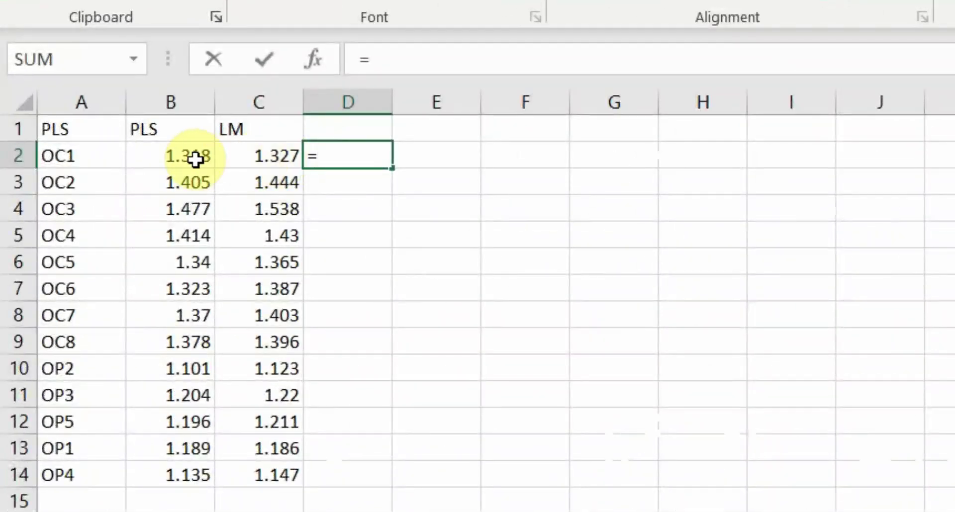
left_click(157, 159)
type("-")
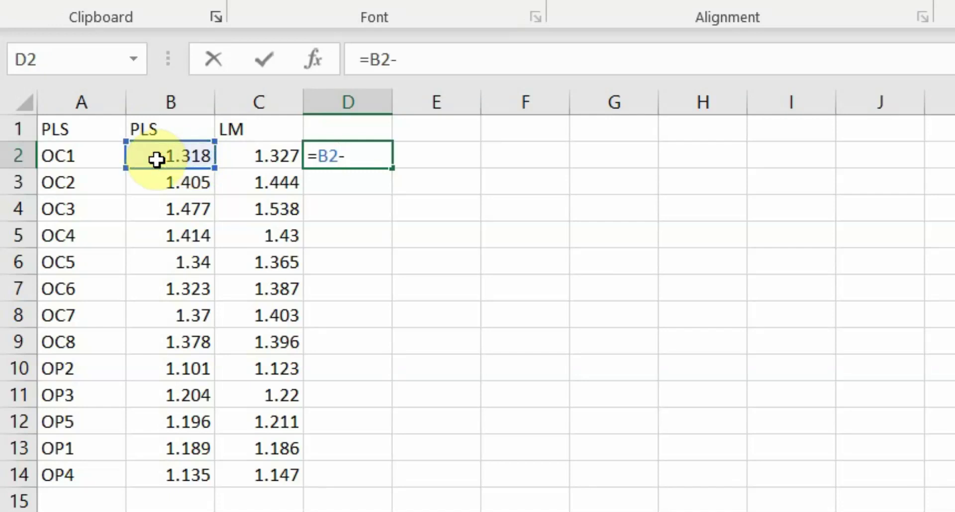
left_click(251, 152)
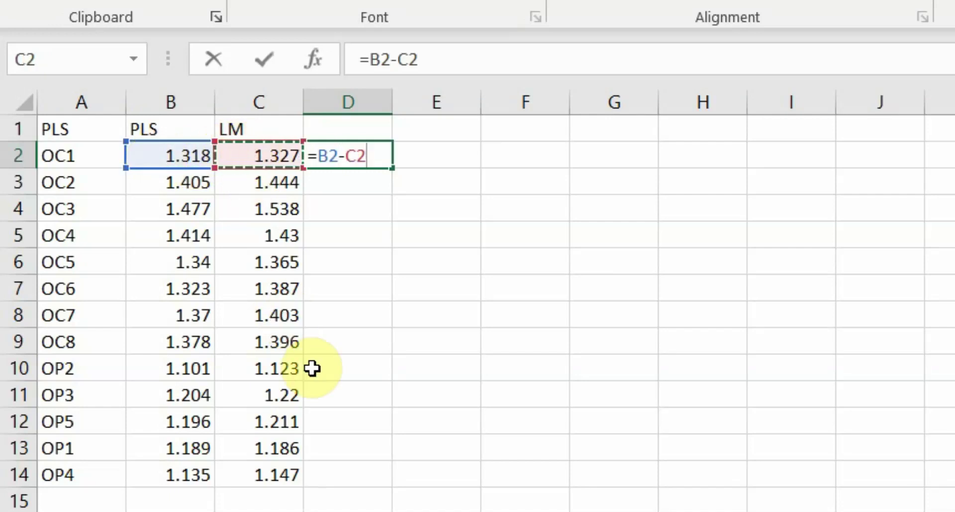
key("Return")
Step: Fill the D2 difference formula down to row 14
left_click(374, 148)
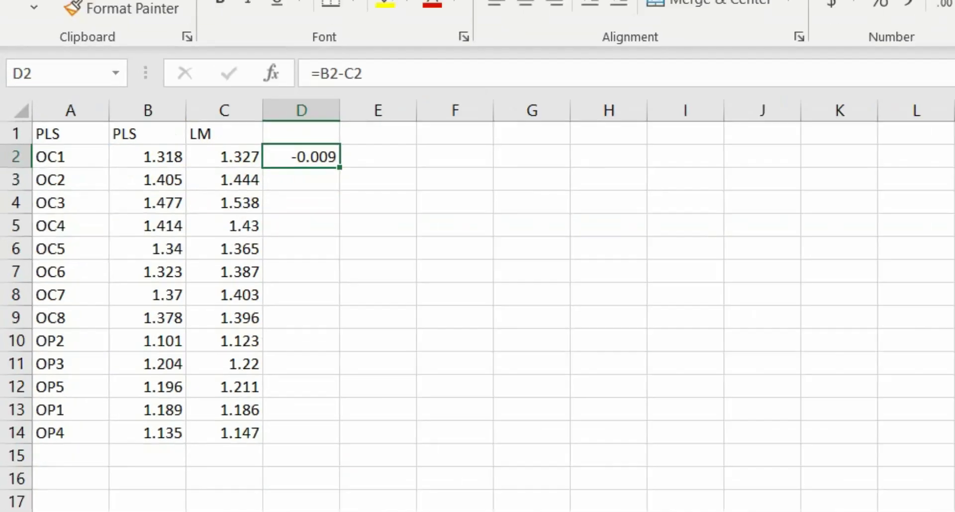
key("ctrl+a")
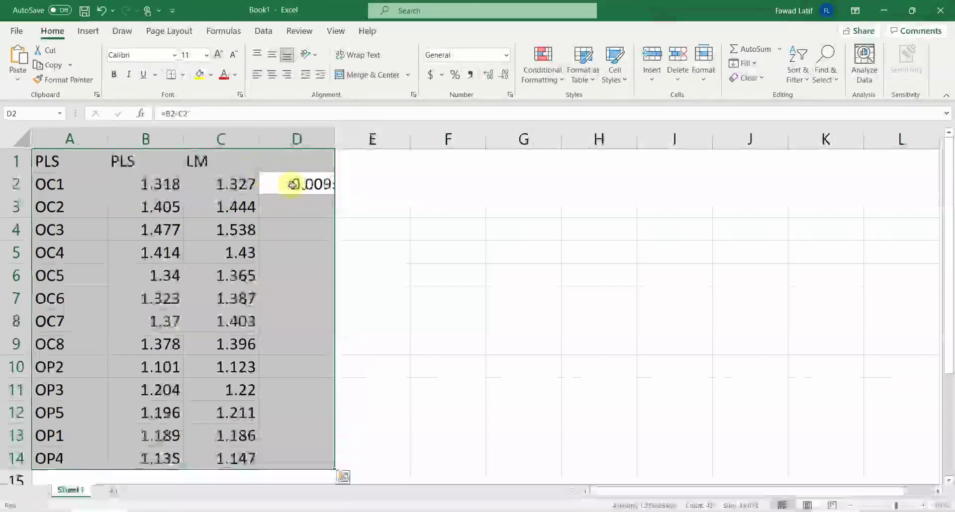
left_click(290, 207)
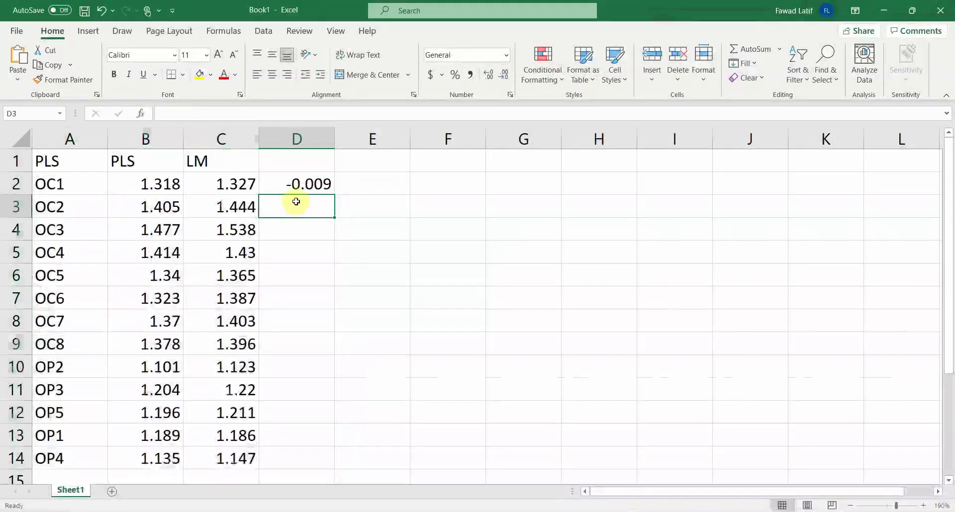
left_click(302, 182)
double_click(335, 196)
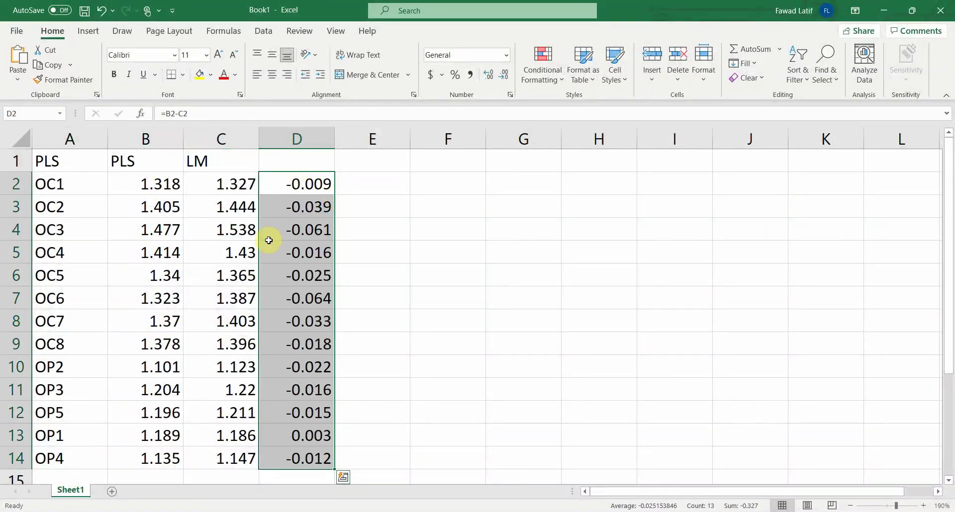
left_click(287, 188)
left_click(286, 206)
left_click(286, 228)
left_click(287, 256)
left_click(286, 276)
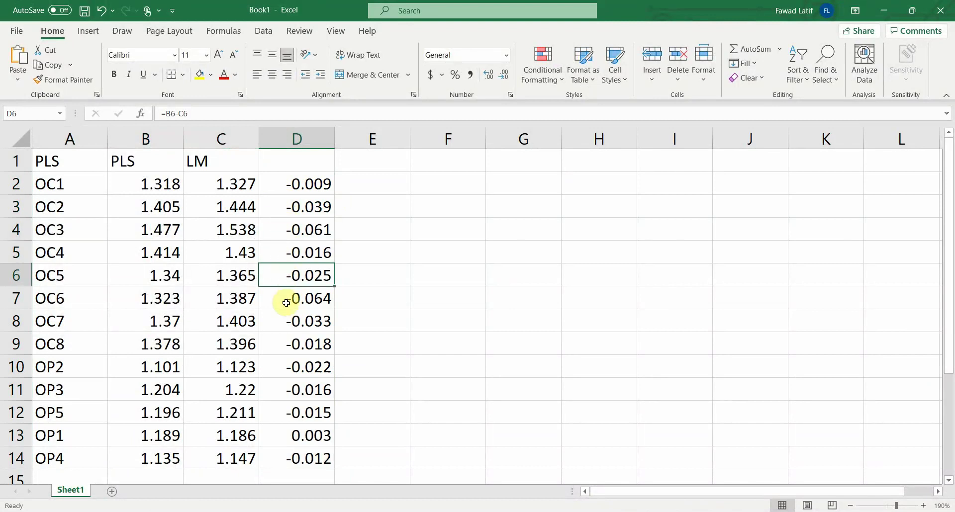
left_click(286, 433)
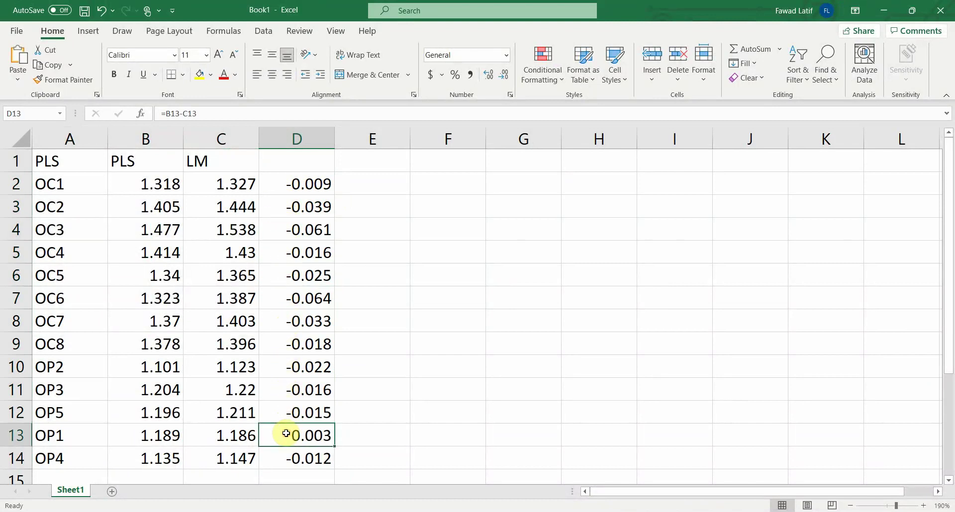
left_click_drag(55, 435, 144, 438)
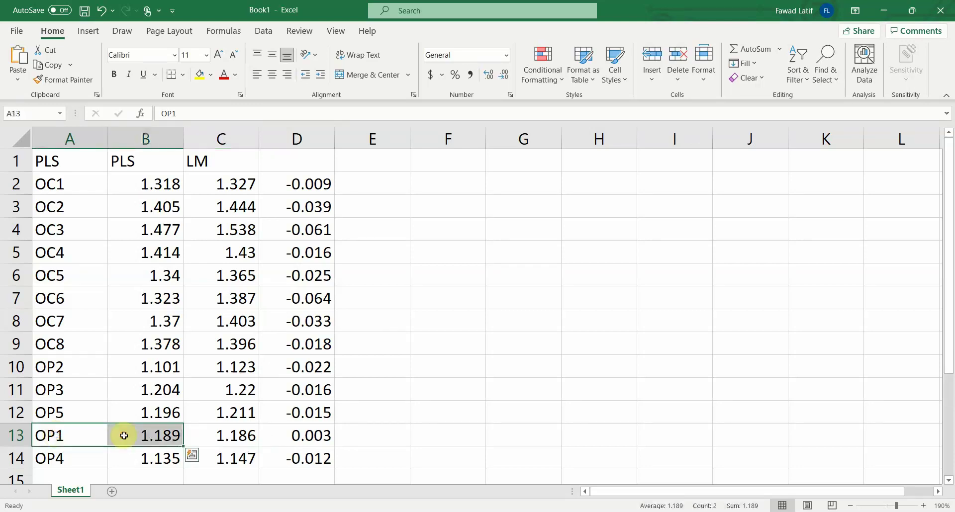
left_click(170, 436)
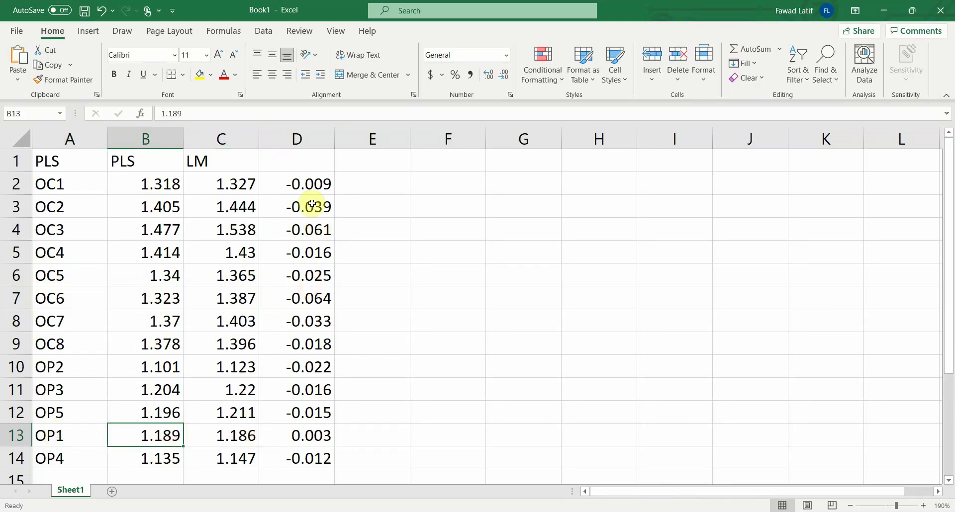
left_click(308, 187)
left_click_drag(307, 188, 304, 435)
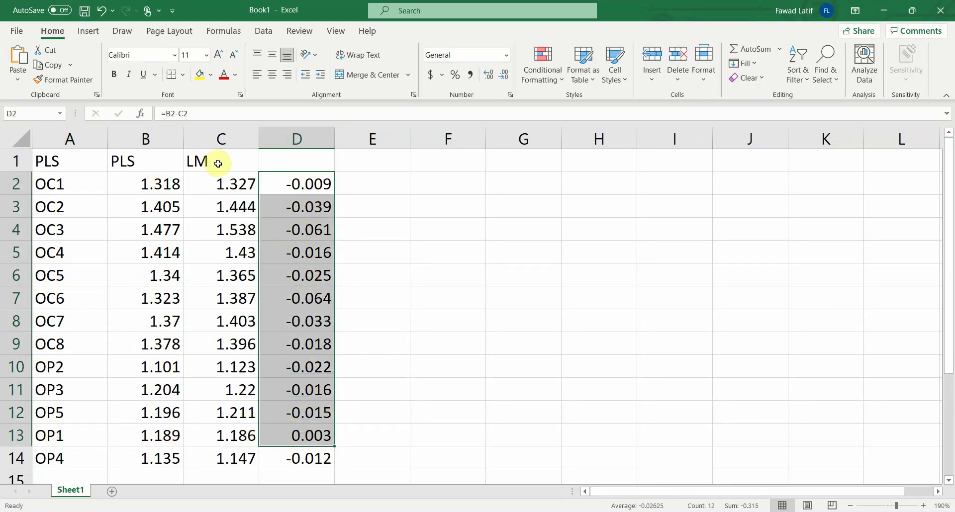
left_click(219, 182)
left_click_drag(219, 182, 240, 458)
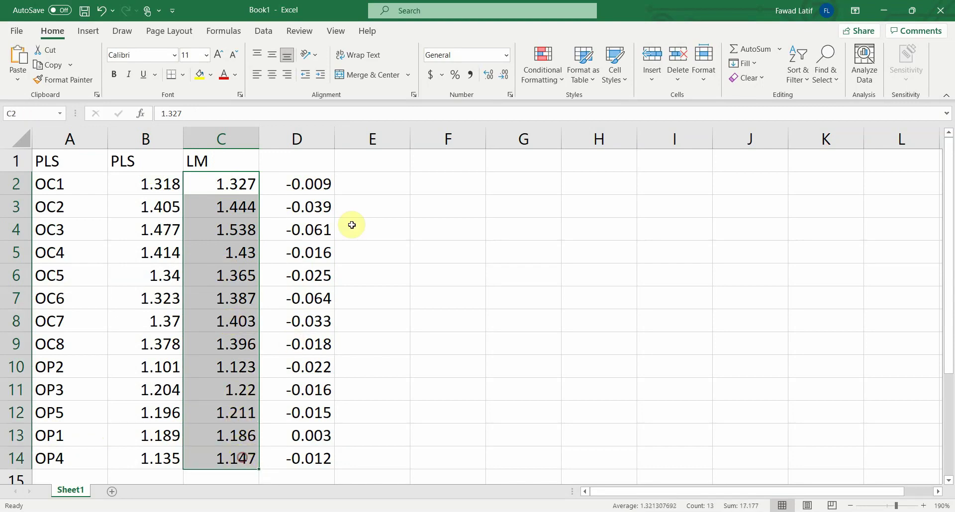
left_click_drag(146, 180, 161, 451)
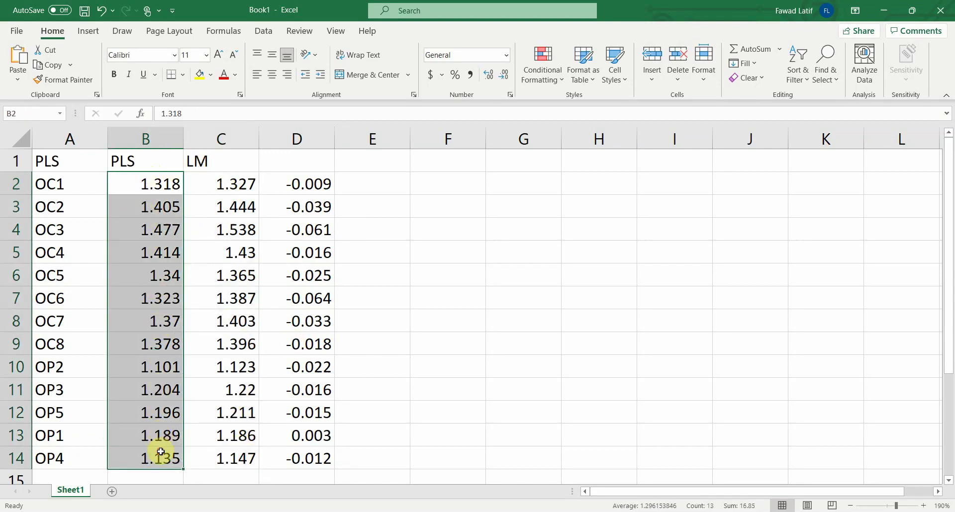
left_click(277, 236)
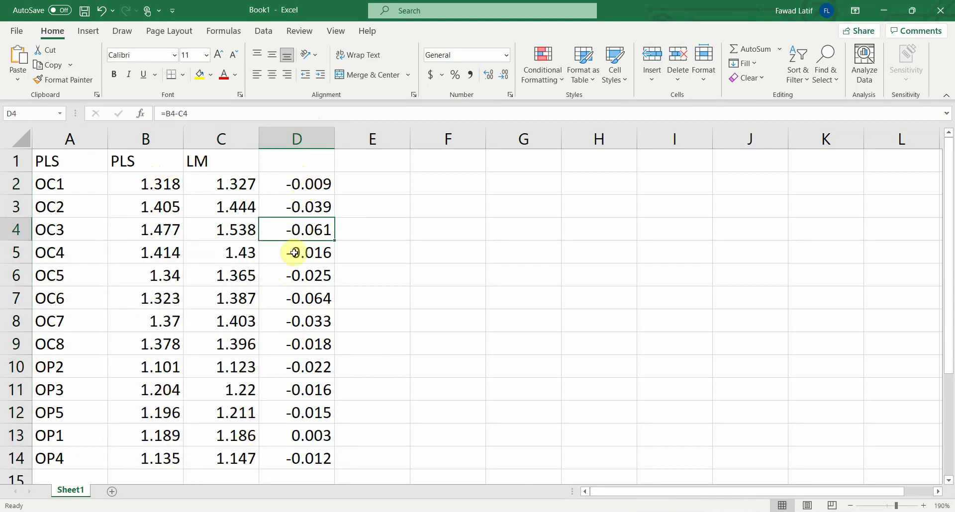
left_click(237, 183)
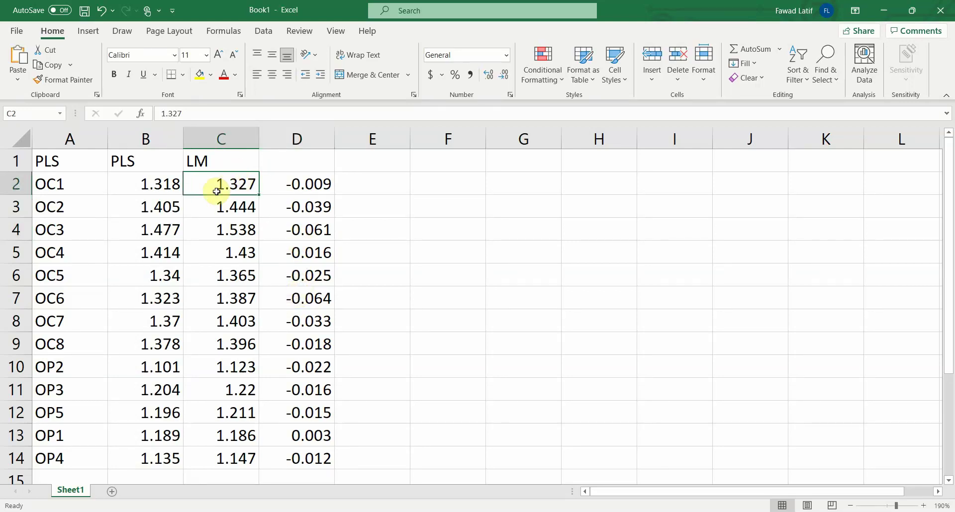
left_click_drag(136, 182, 149, 457)
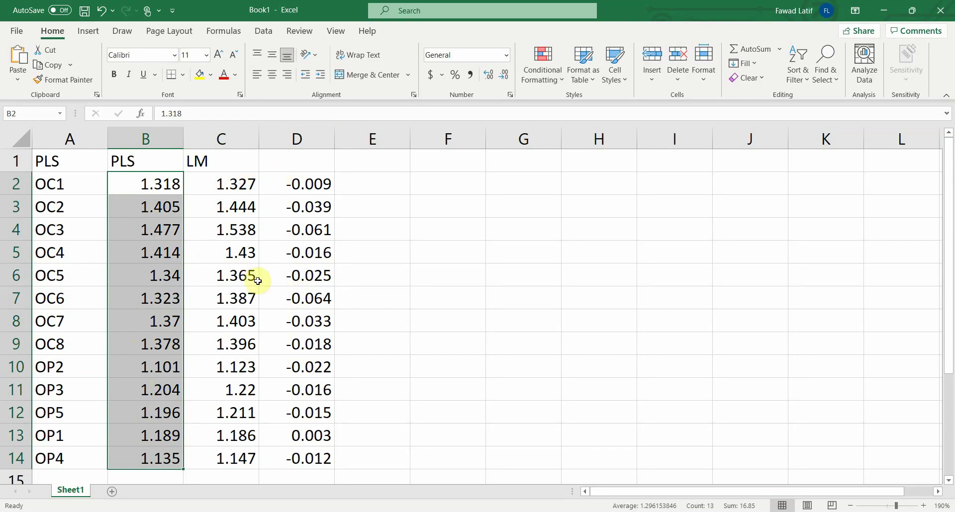
left_click(141, 182)
left_click(128, 204)
left_click_drag(132, 185, 141, 452)
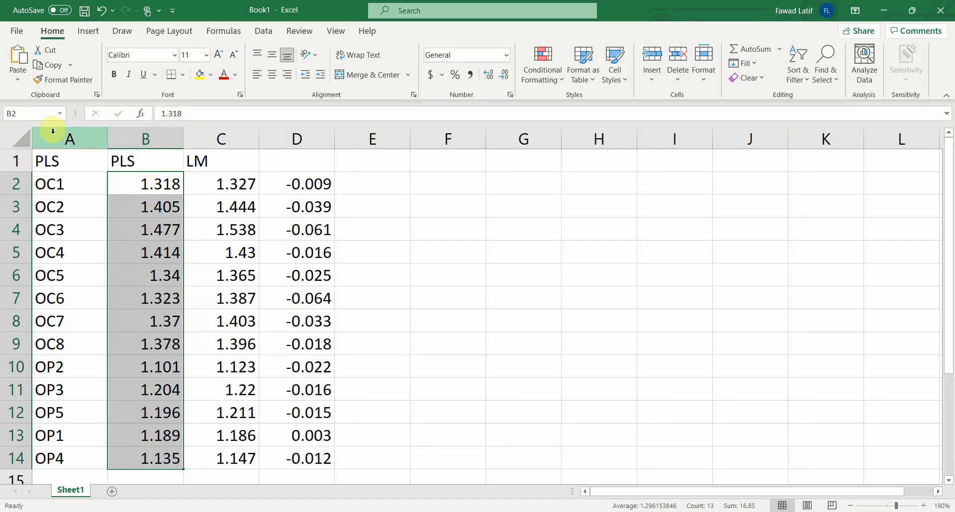
left_click(92, 180)
left_click_drag(164, 182, 306, 446)
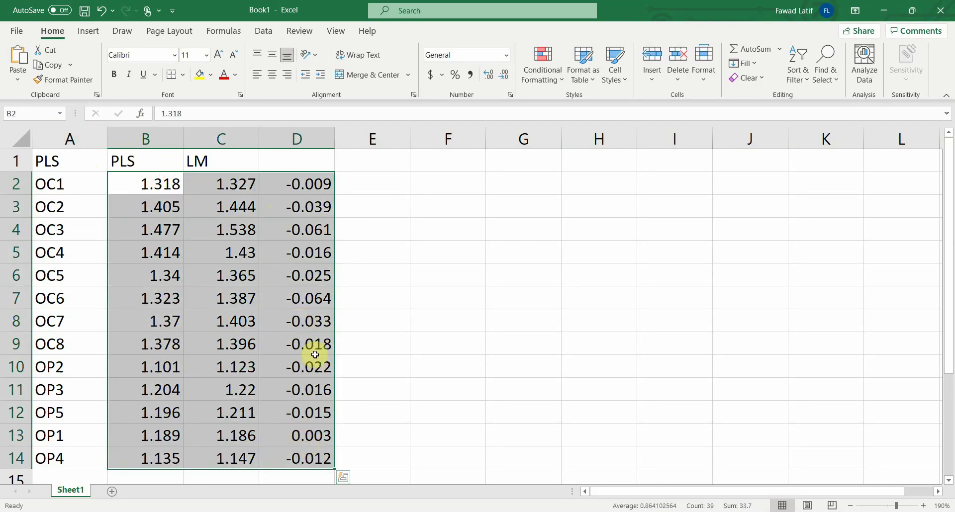
left_click(195, 275)
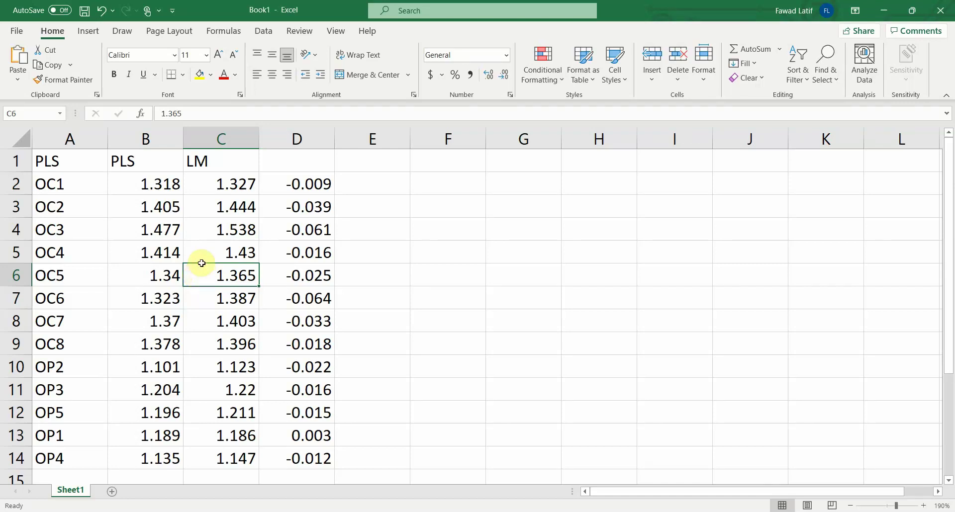